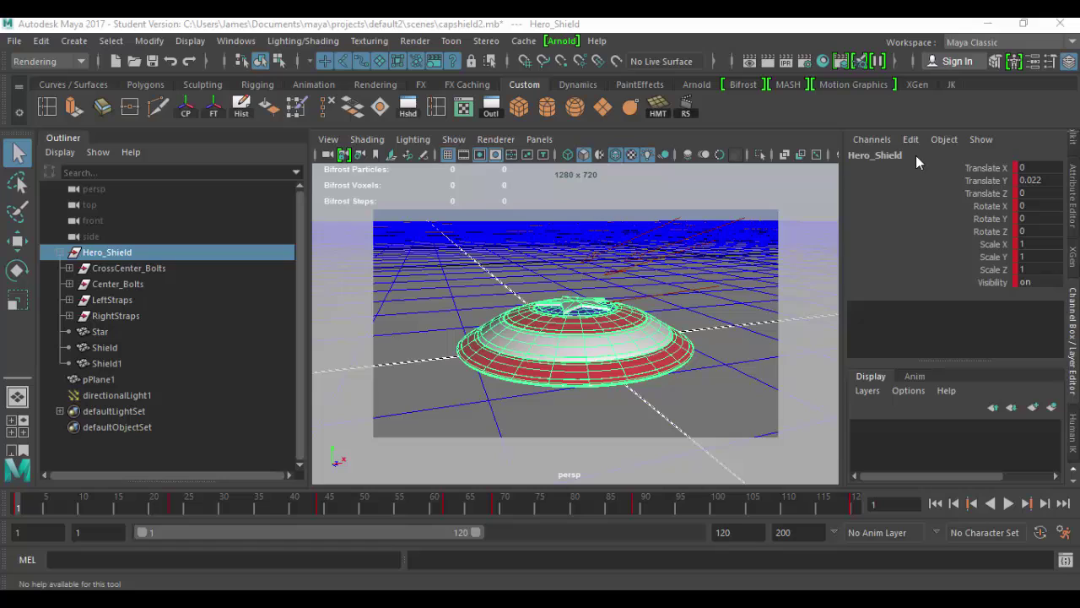
Step: Look at the animation layer list and the Render Setup window, and return to the display layers
click(916, 377)
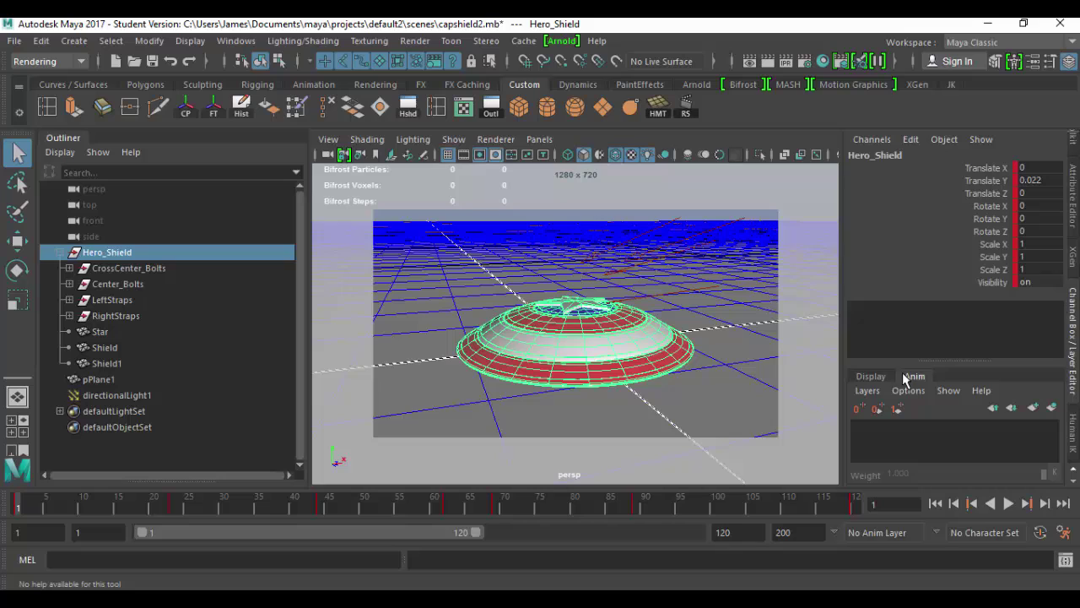
click(881, 380)
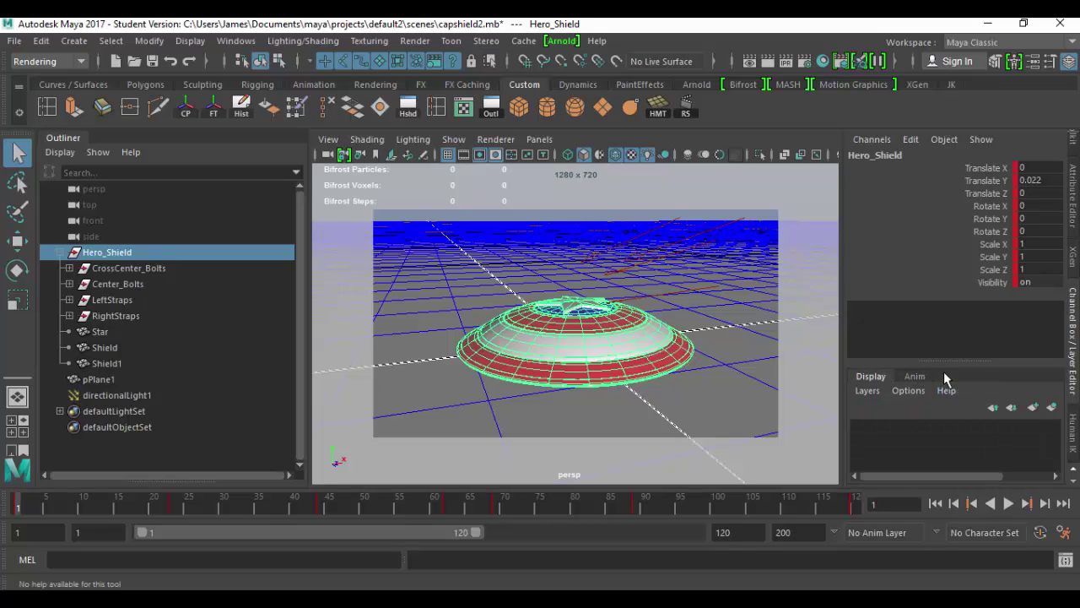
click(235, 41)
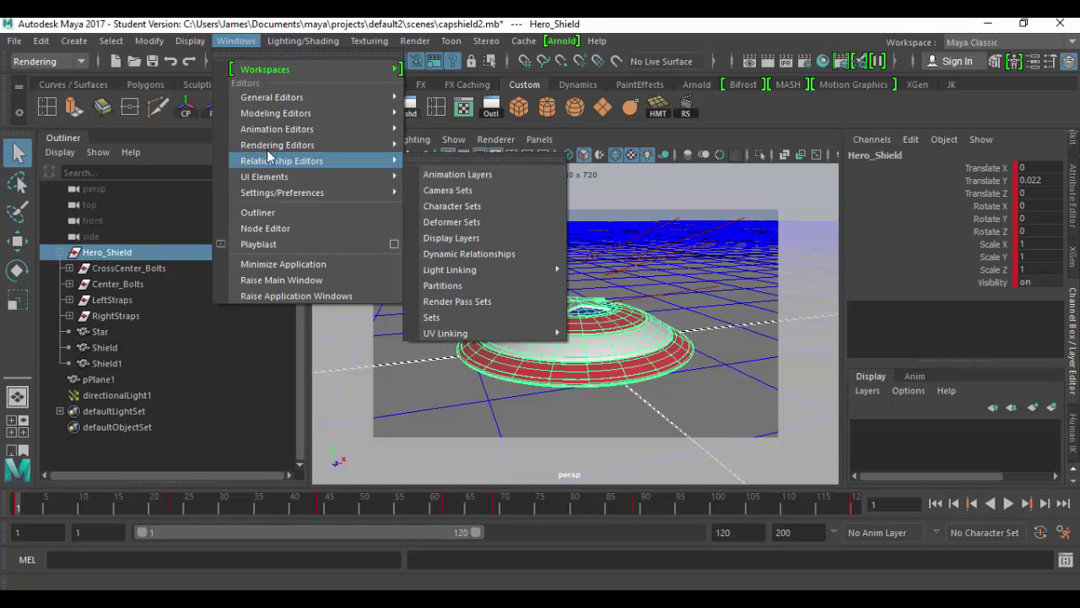
mouse_move(308, 147)
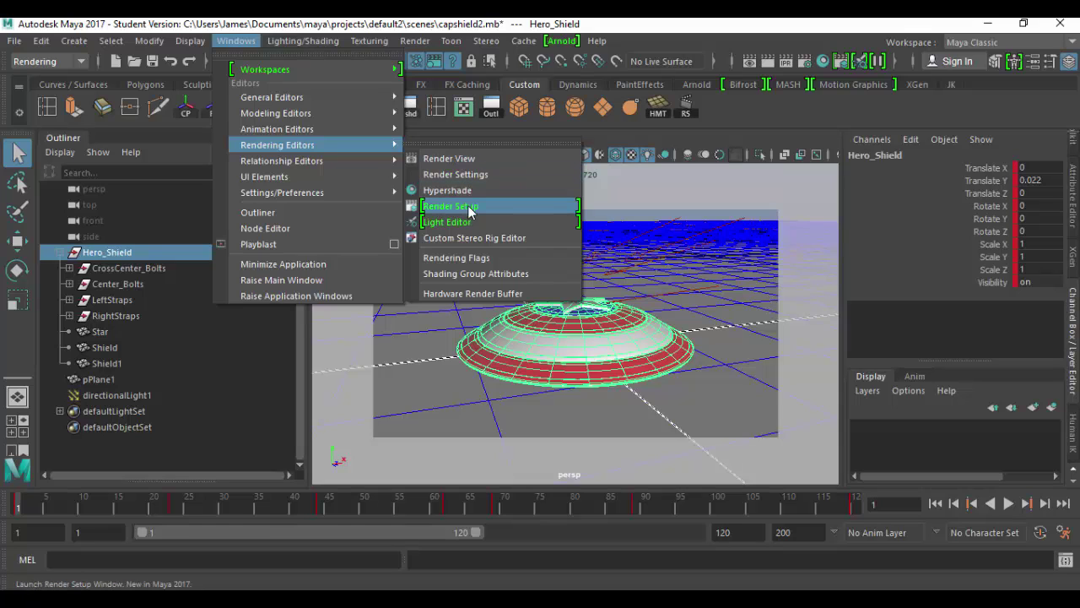
click(467, 207)
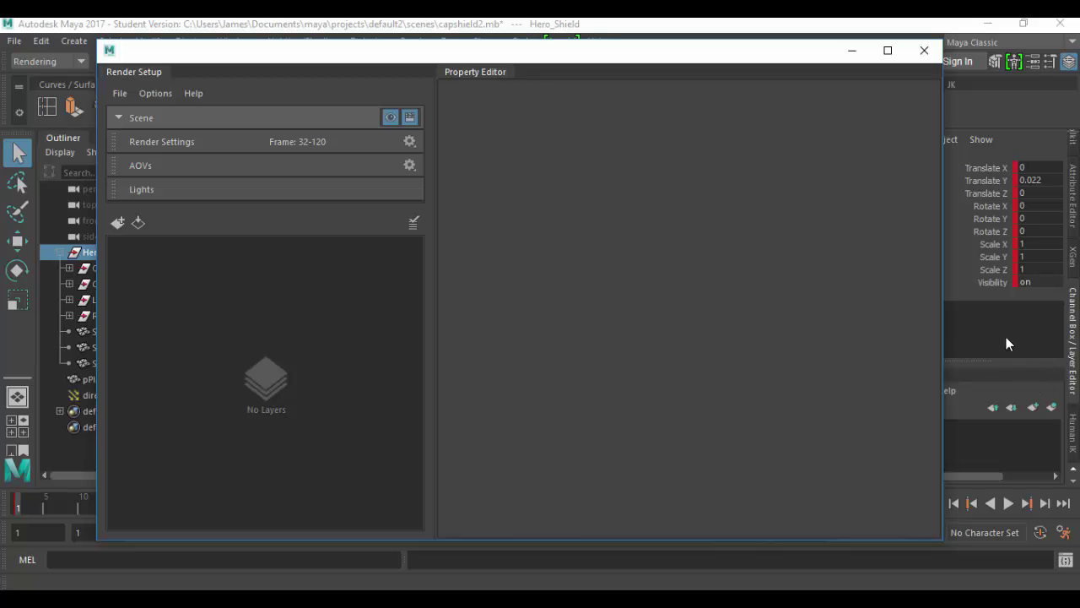
click(918, 59)
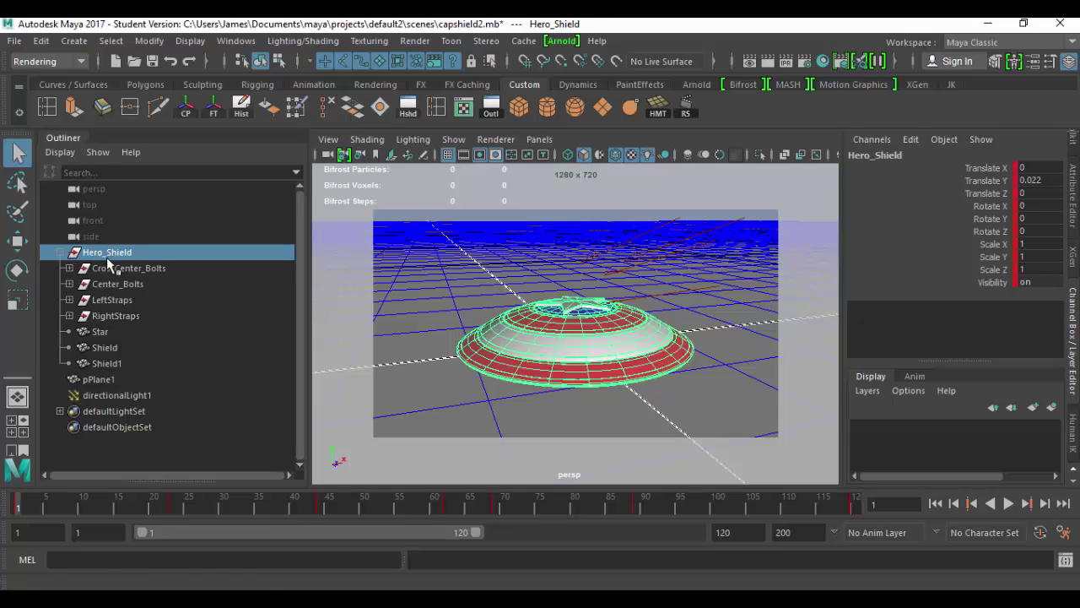
Step: Select the ground plane pPlane1 beneath the shield in the perspective view
click(236, 40)
mouse_move(243, 179)
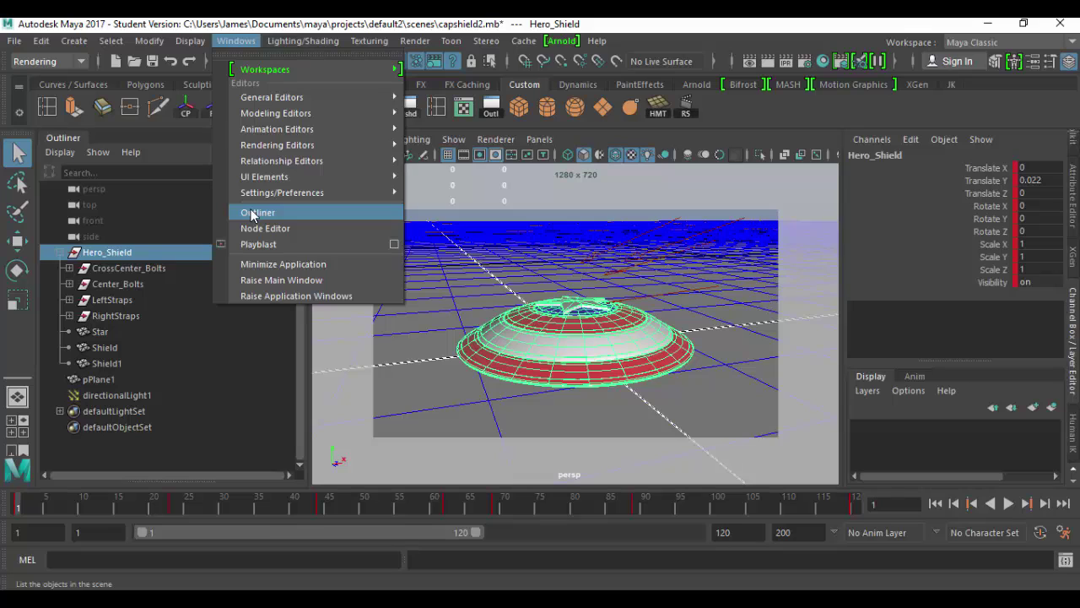
click(114, 250)
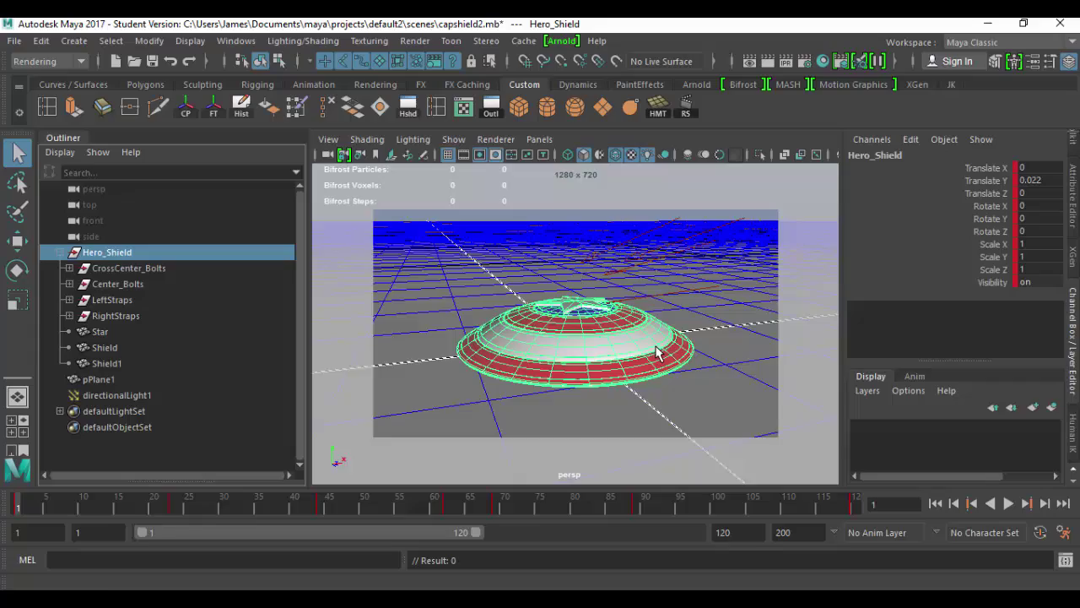
alt+drag(658, 352, 453, 415)
click(454, 419)
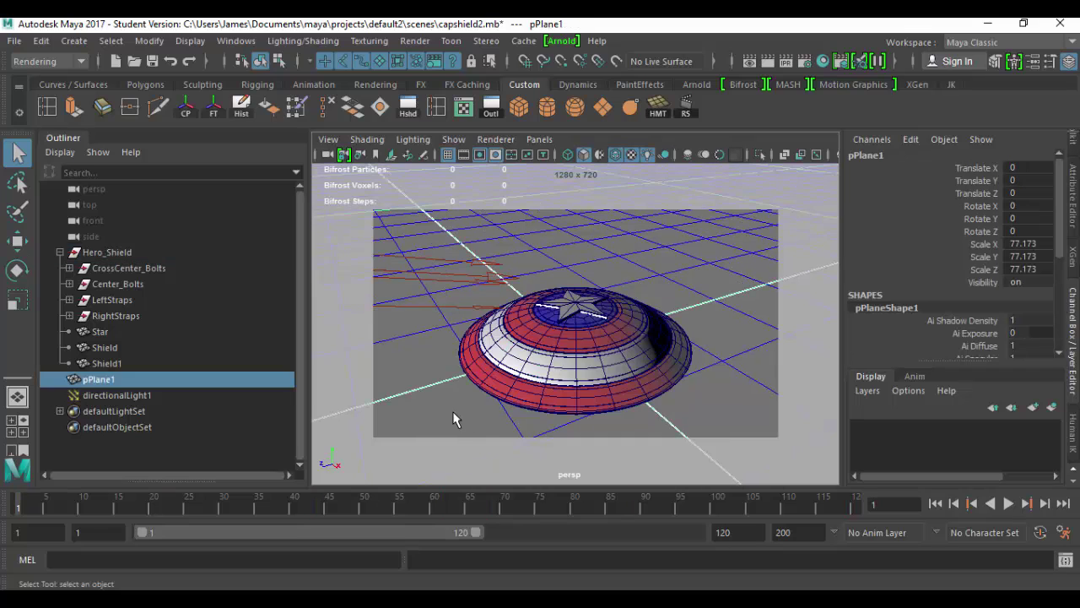
Step: Play and scrub through the shield animation, and return to frame 1
key(alt+v)
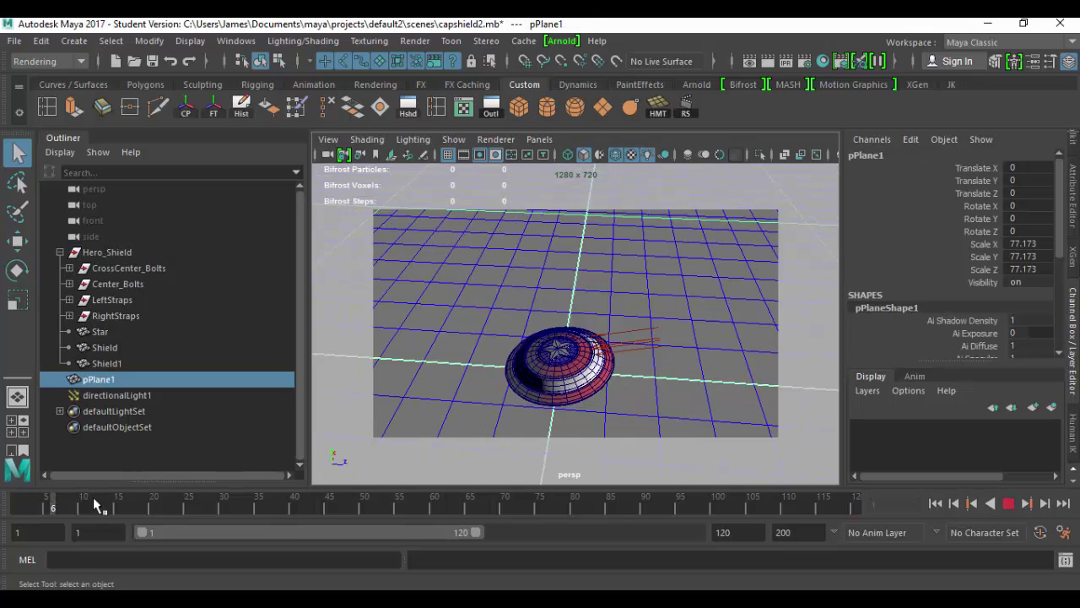
drag(356, 506, 19, 506)
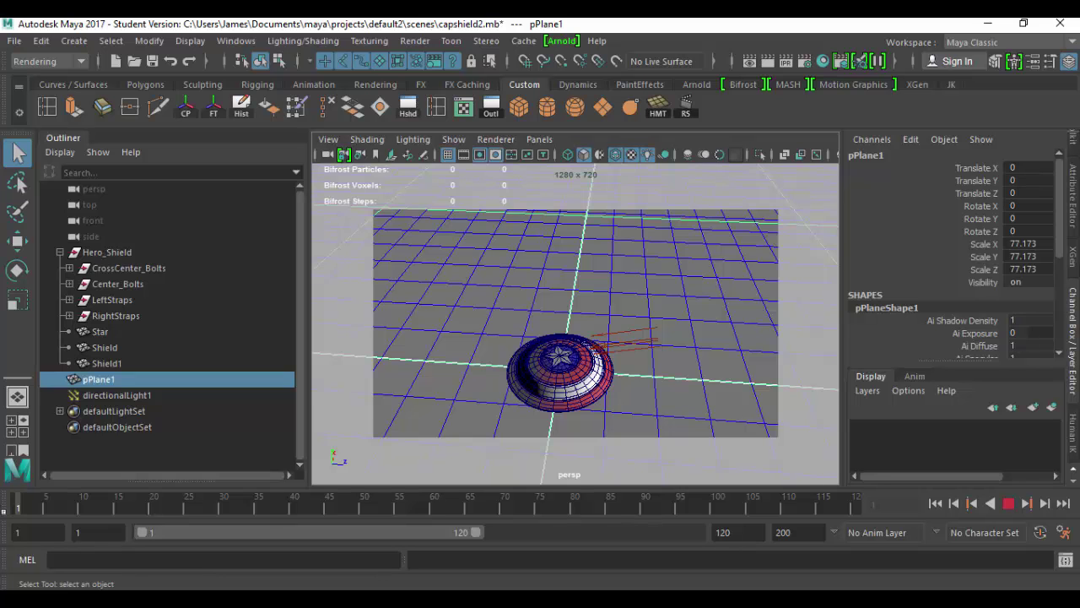
mouse_move(18, 506)
mouse_down()
mouse_move(750, 506)
mouse_move(687, 506)
mouse_move(724, 506)
mouse_up()
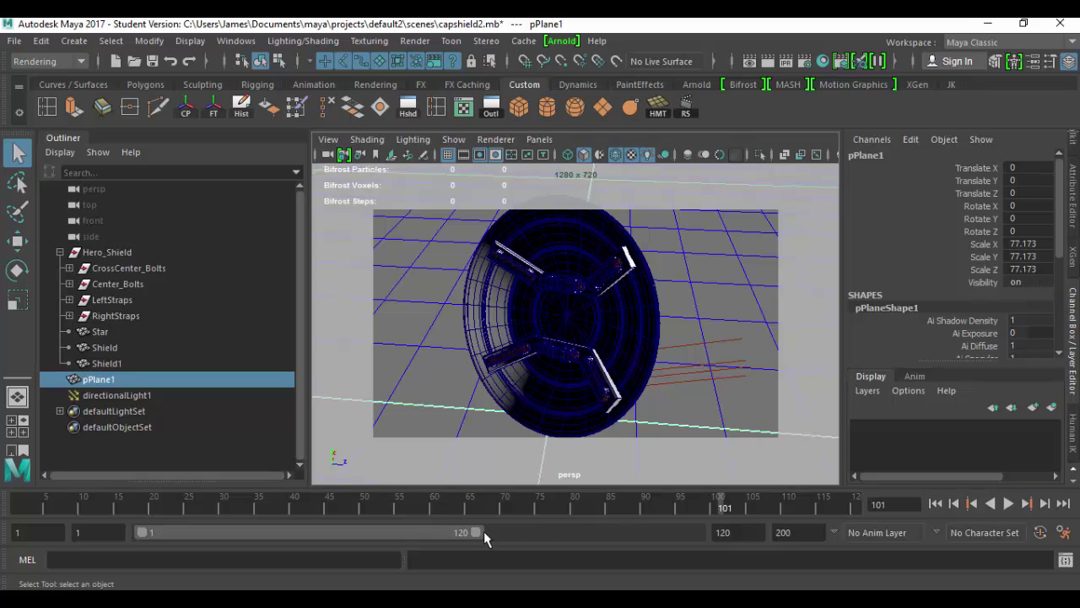
key(alt+shift+v)
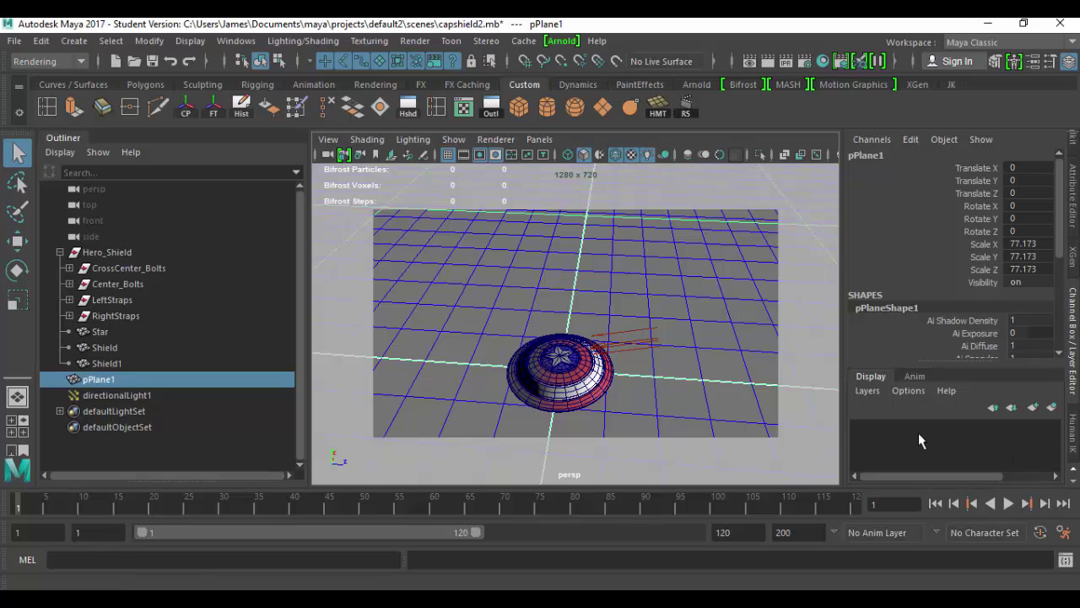
Step: Create a display layer from the selected ground plane
alt+drag(694, 365, 574, 287)
alt+right_drag(574, 287, 754, 414)
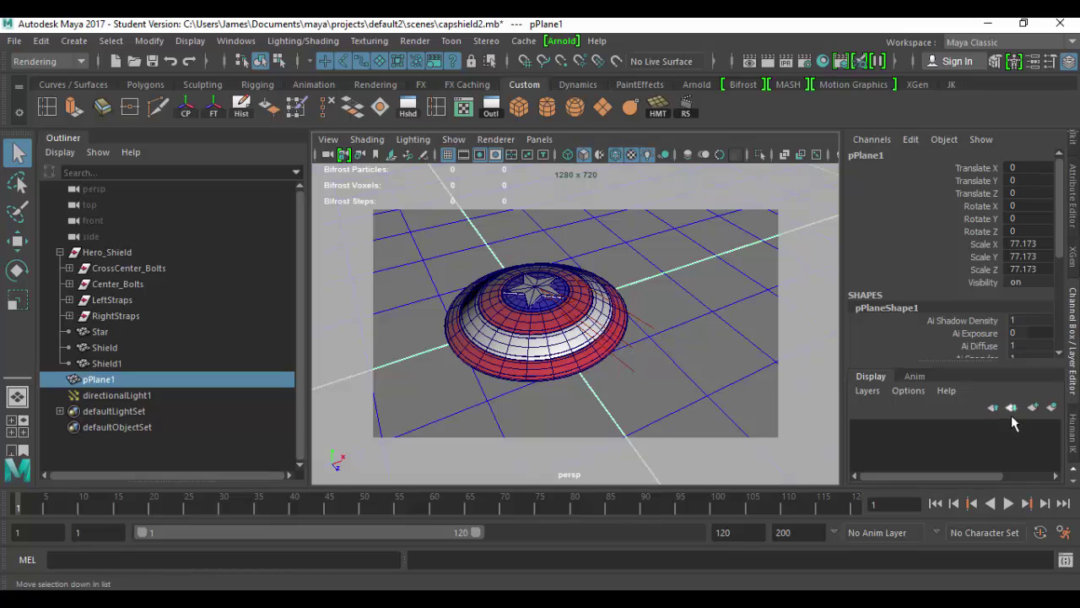
click(869, 391)
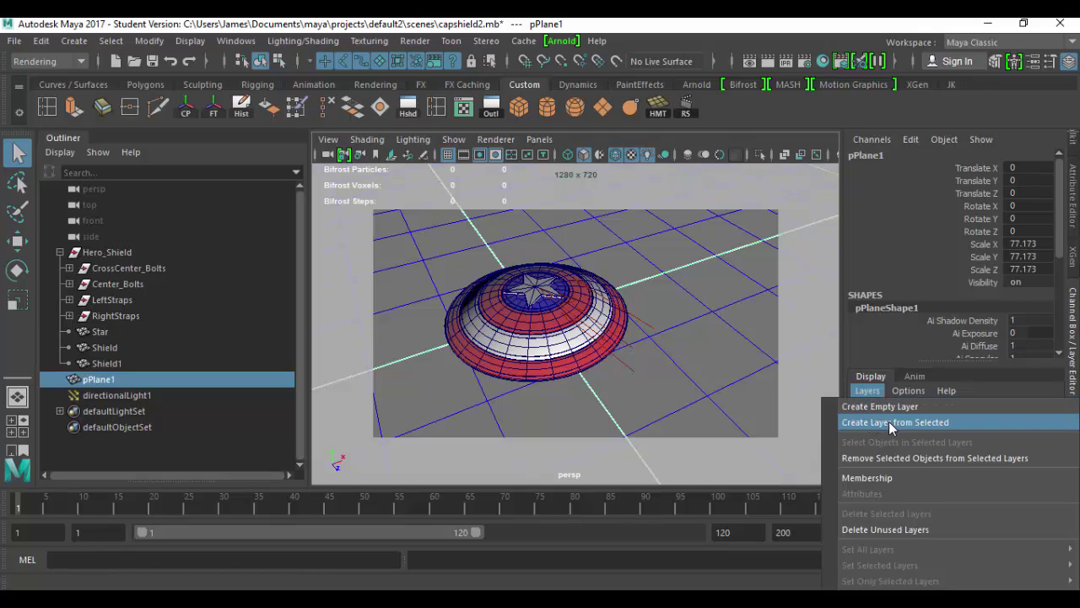
click(890, 422)
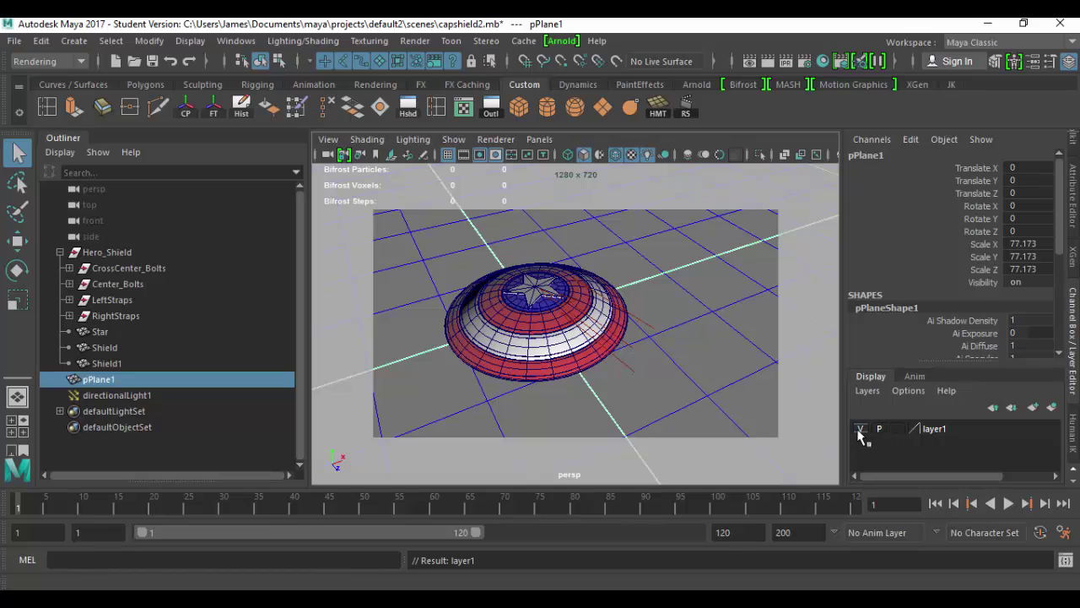
Step: Toggle the visibility of the ground plane's display layer, leaving the plane hidden
key(alt+b)
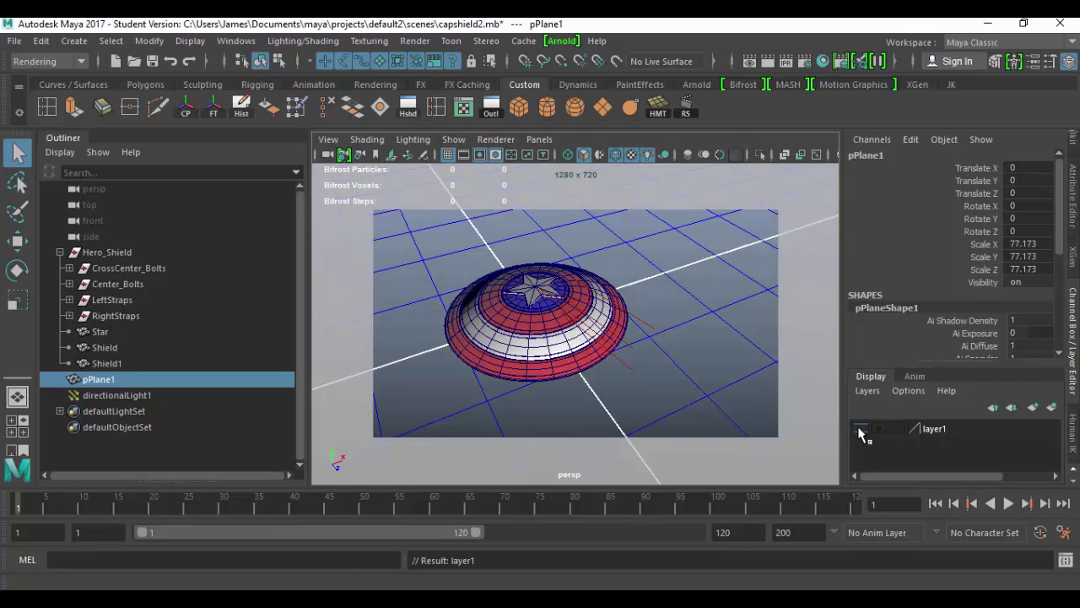
click(861, 429)
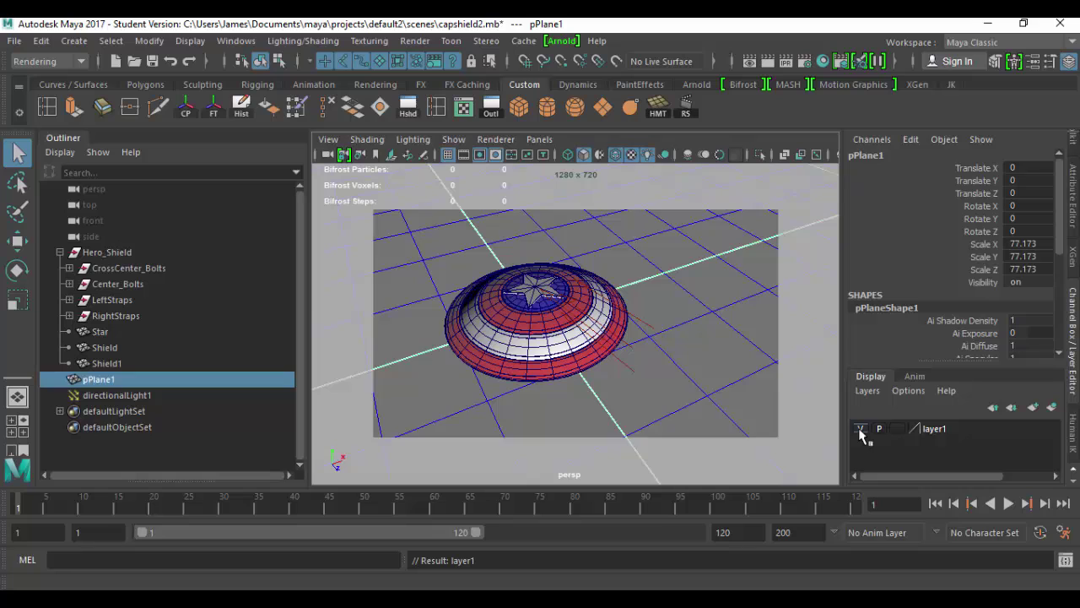
click(861, 430)
Step: Select the Hero_Shield group, frame it in the view and inspect its underside with the ground hidden
alt+drag(714, 422, 682, 426)
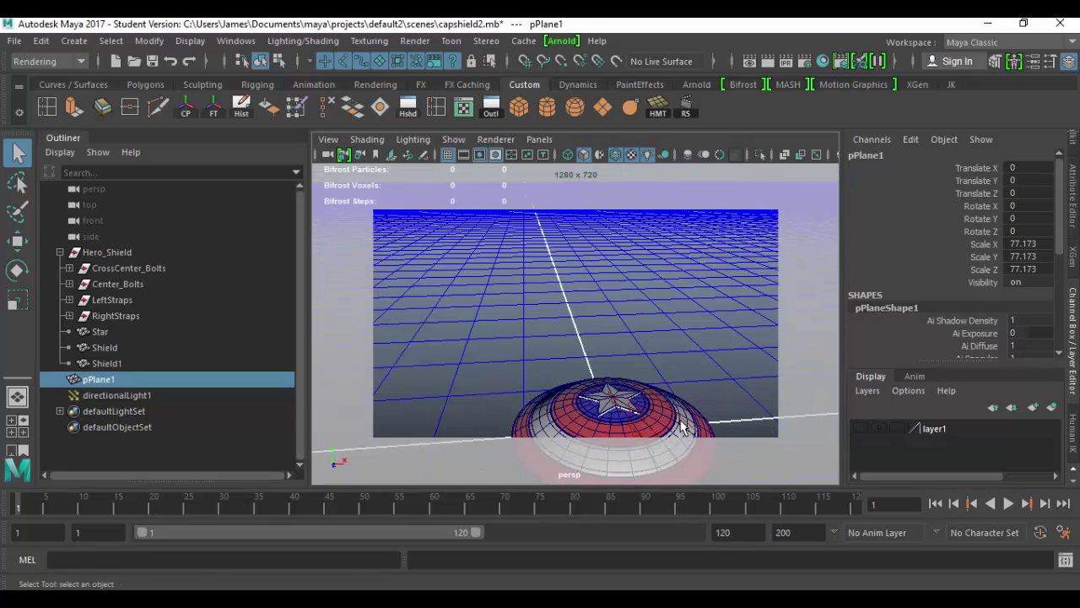
click(681, 426)
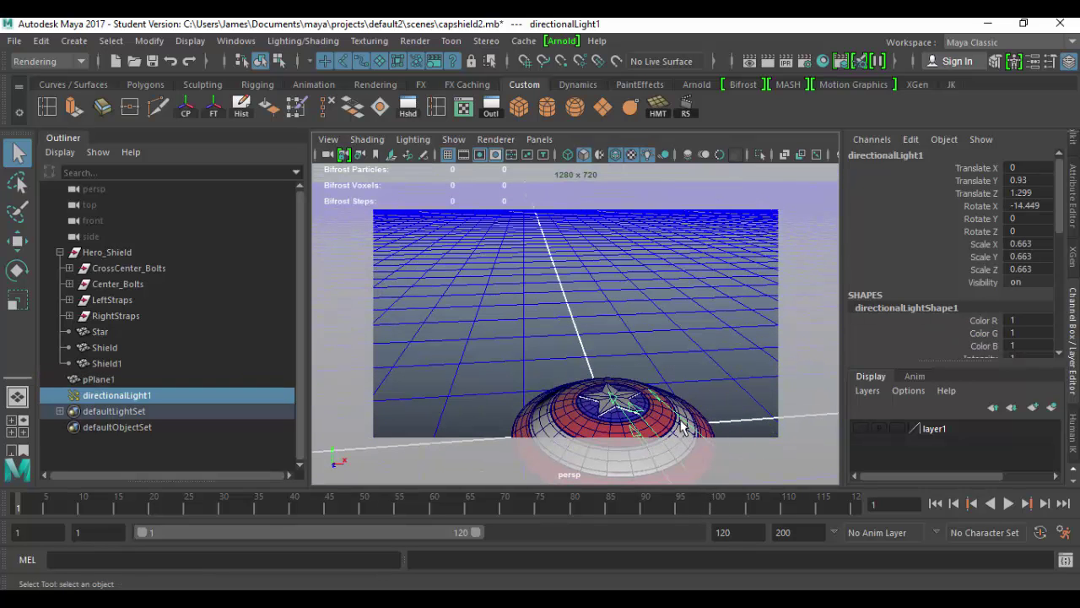
click(593, 429)
key(f)
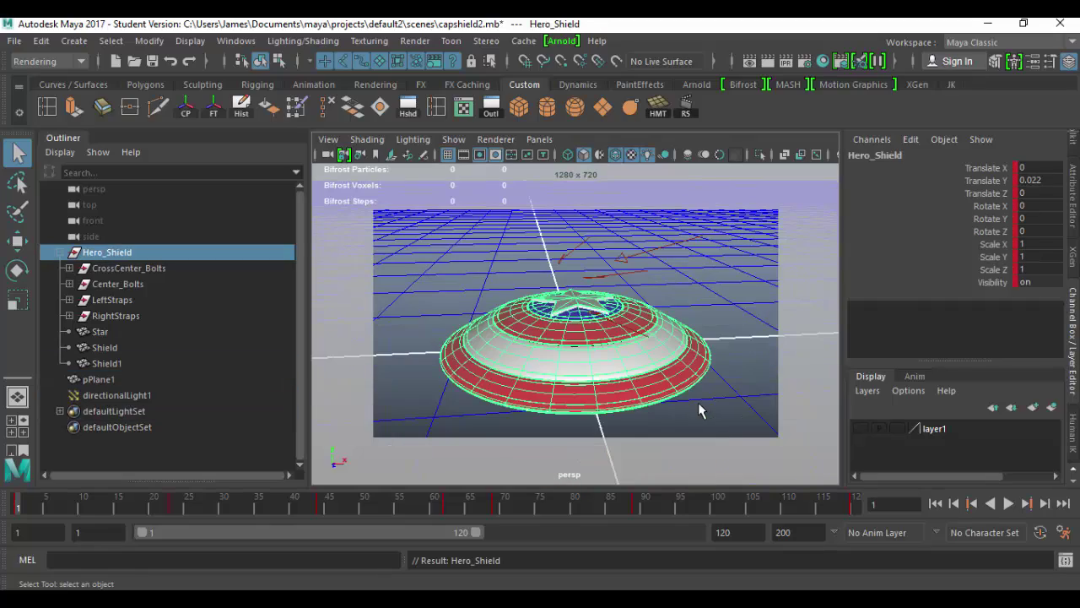
alt+drag(728, 439, 645, 290)
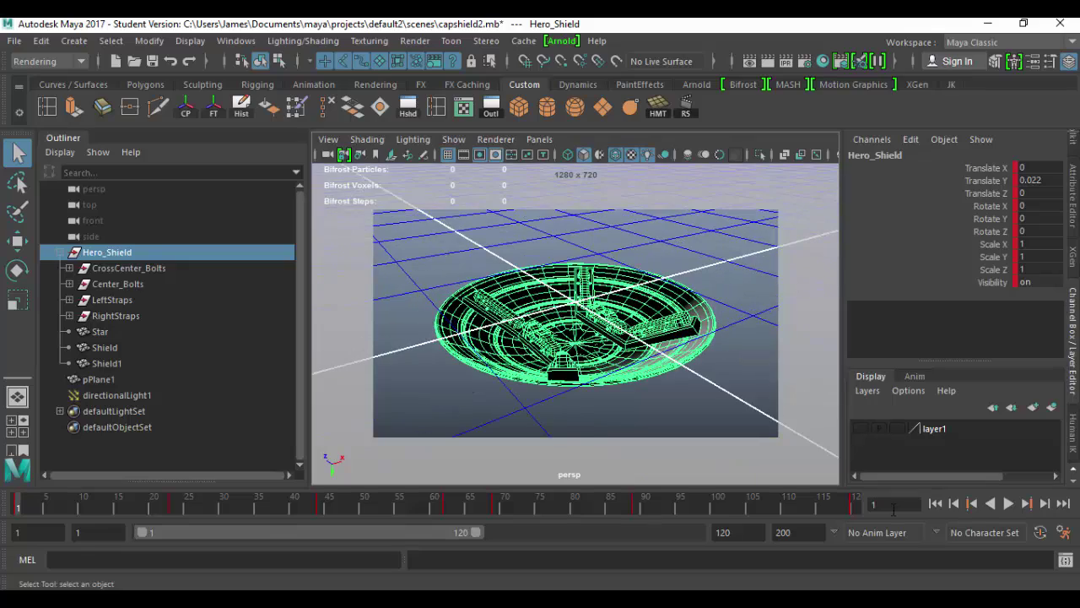
Step: Toggle the visibility of layer1 while viewing the shield, leaving the ground plane shown
click(860, 429)
click(860, 429)
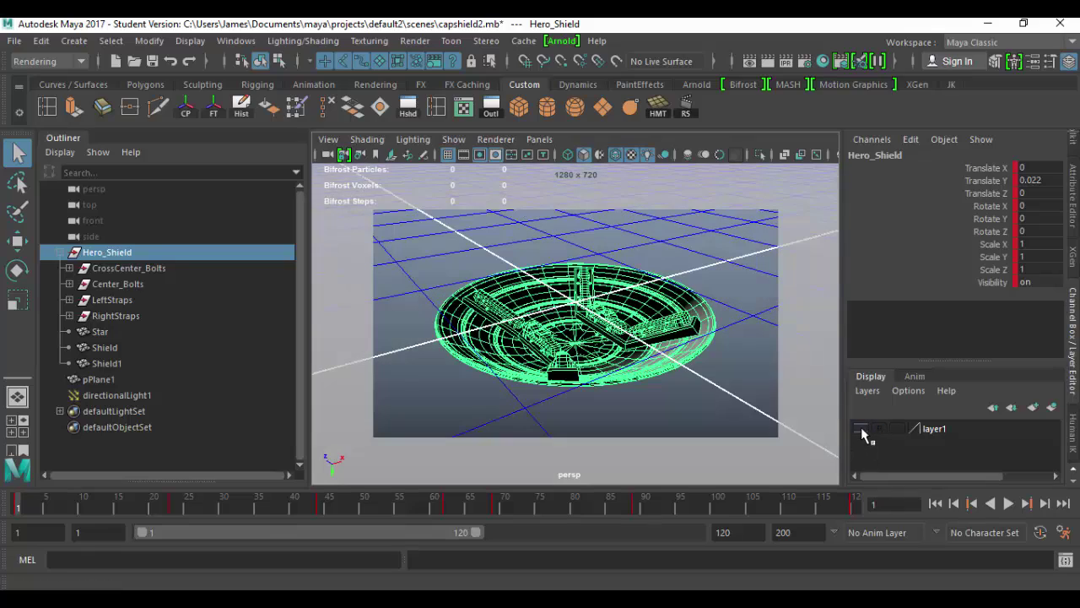
alt+drag(748, 333, 731, 361)
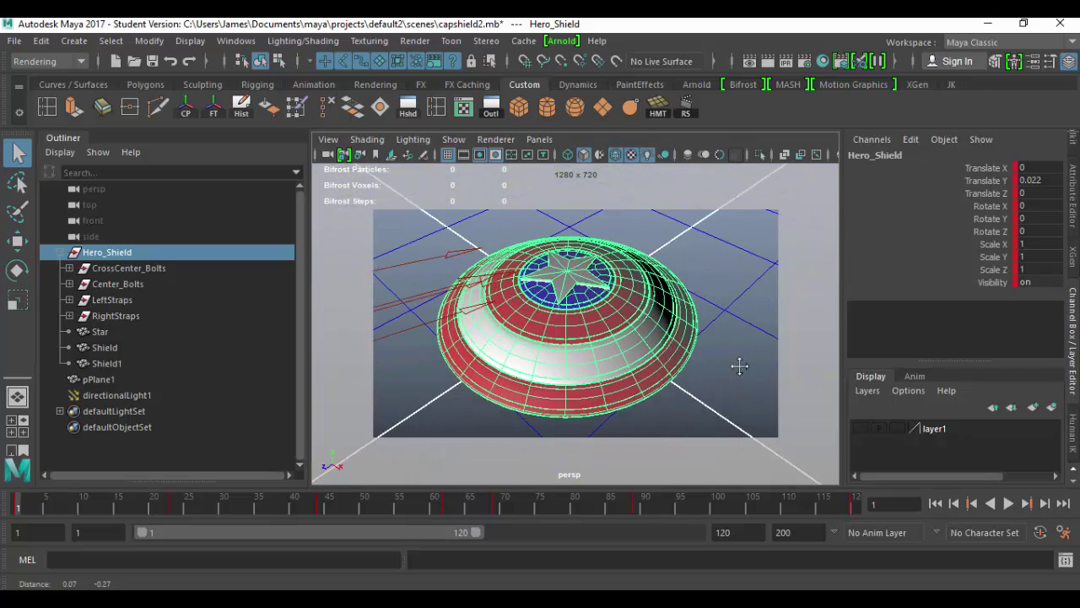
click(860, 429)
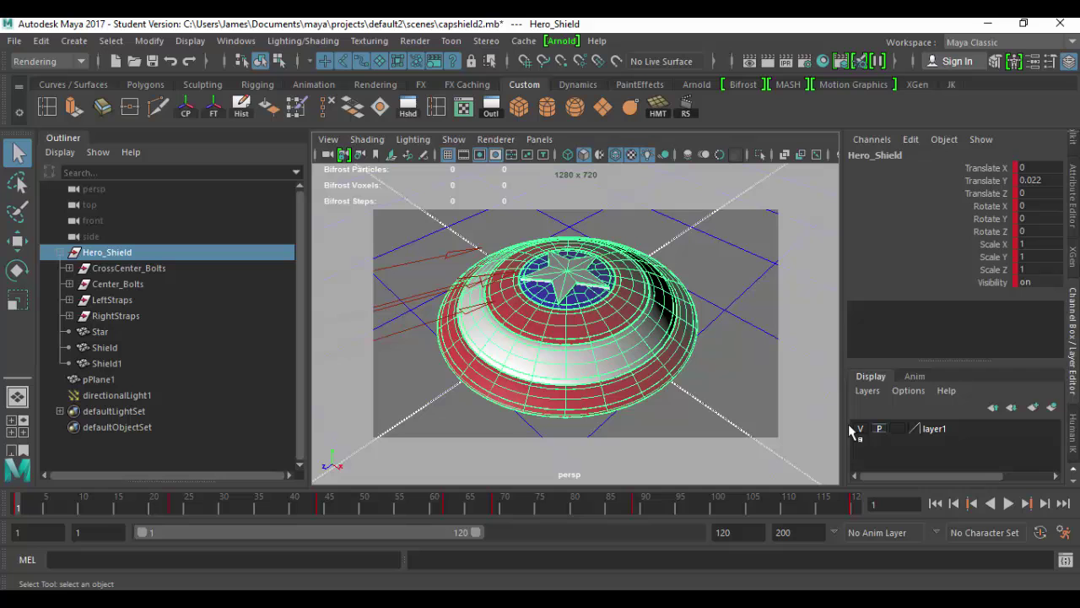
alt+drag(707, 404, 593, 367)
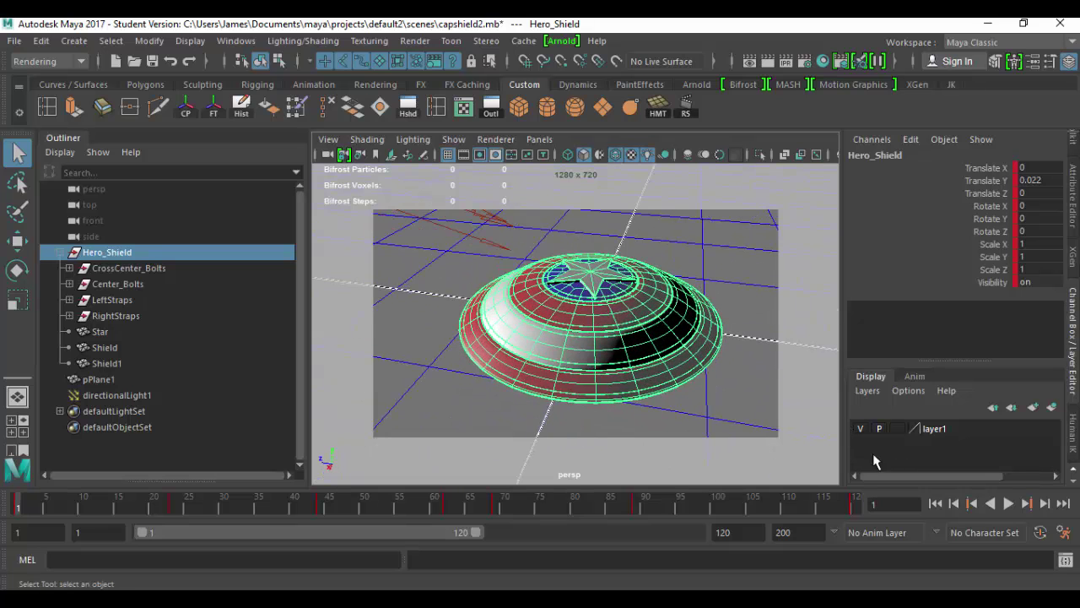
Step: Open the layer settings of layer1 and enter ground_layer as its name
click(941, 430)
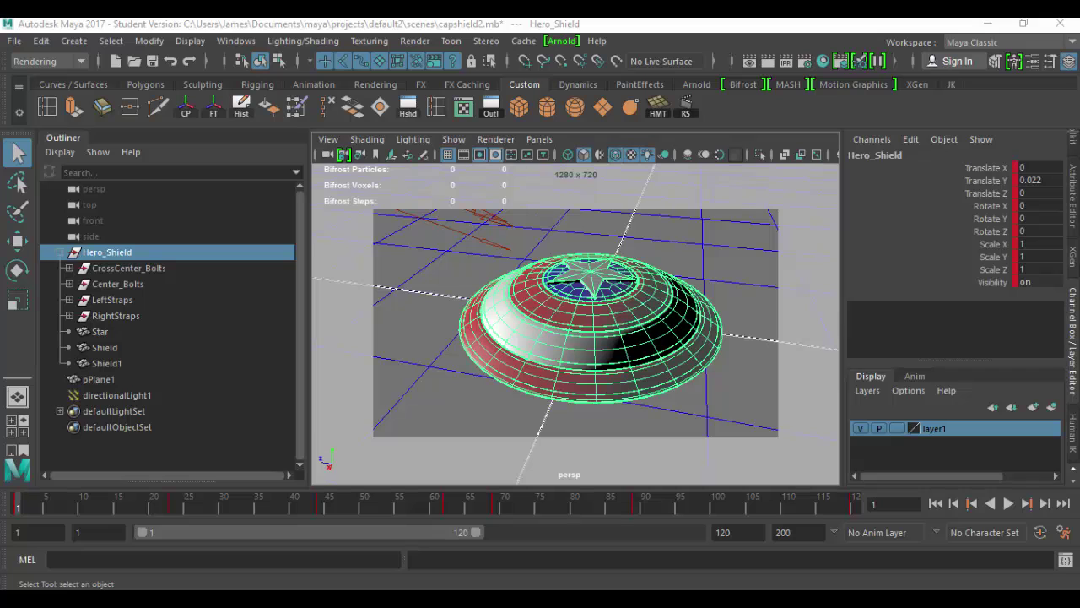
drag(250, 257, 518, 265)
double_click(534, 288)
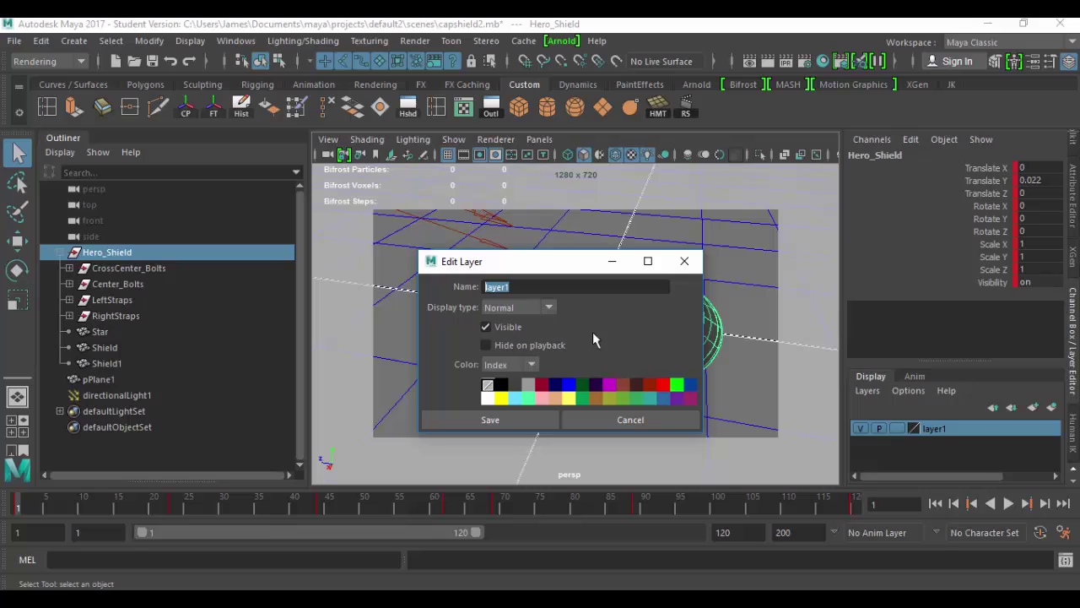
text(ground_layer)
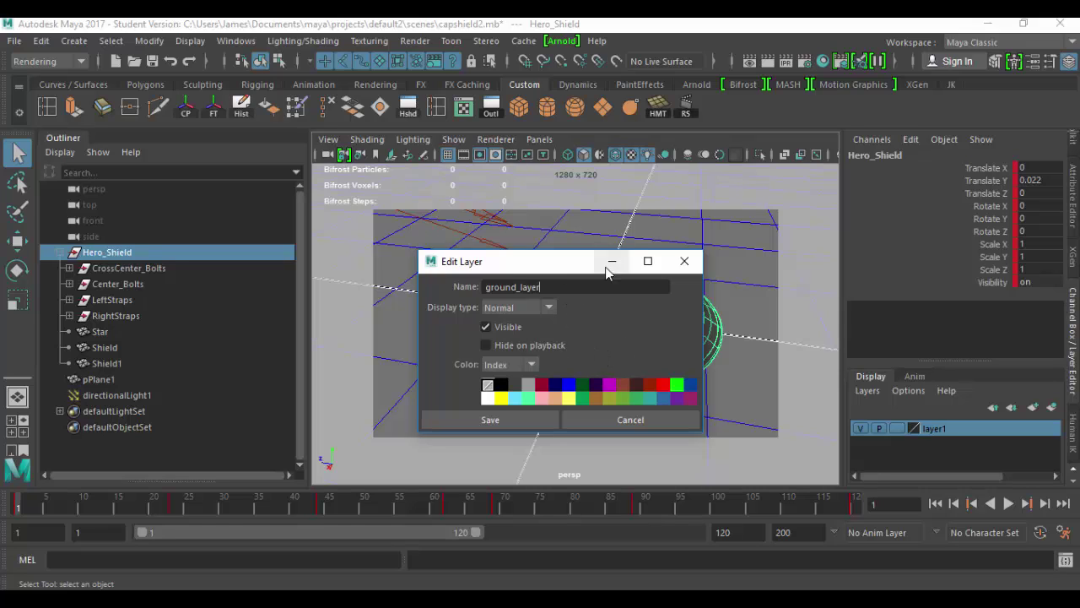
drag(540, 287, 483, 288)
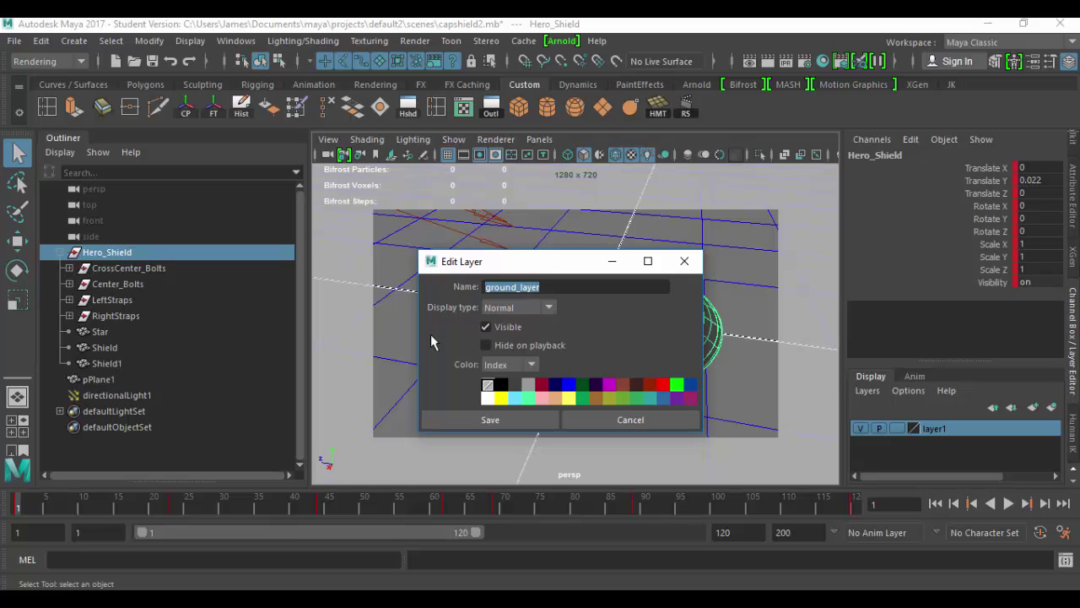
Step: Move the Edit Layer dialog clear of the shield and view the display types available for the ground layer
drag(565, 259, 839, 262)
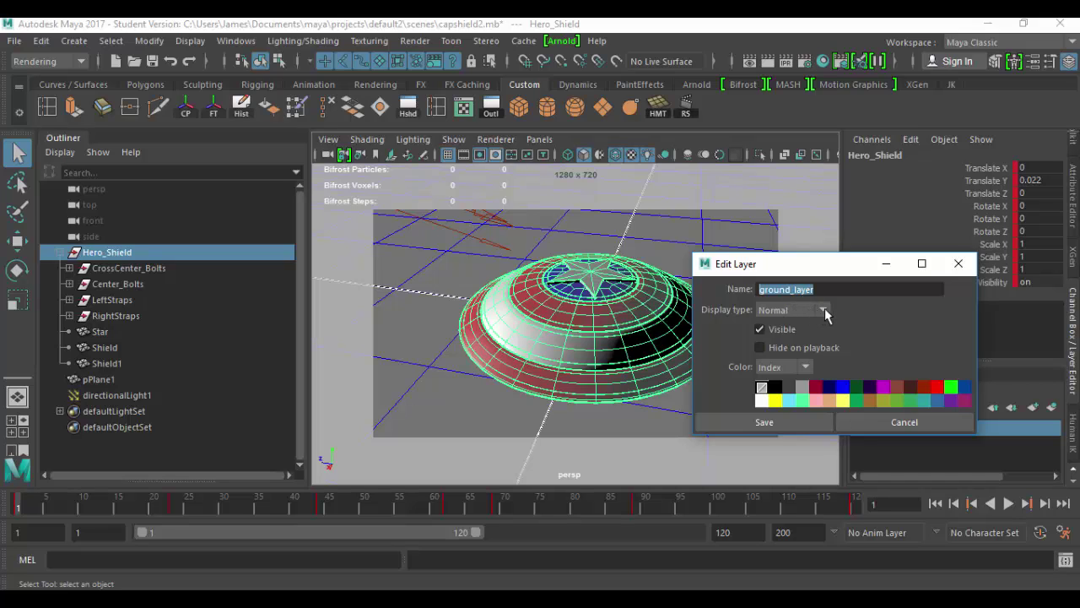
click(823, 311)
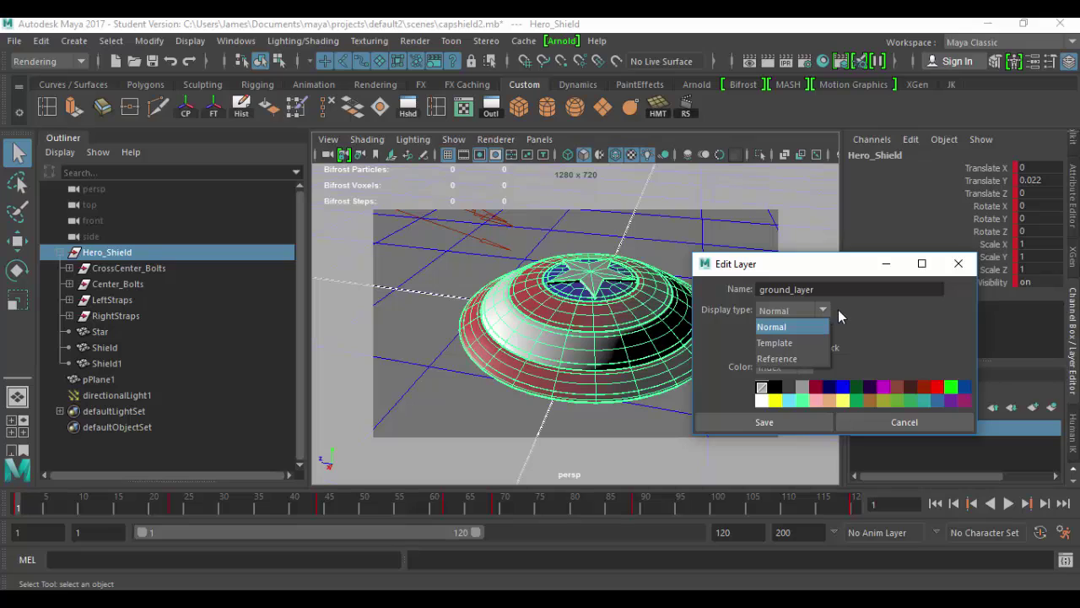
click(838, 310)
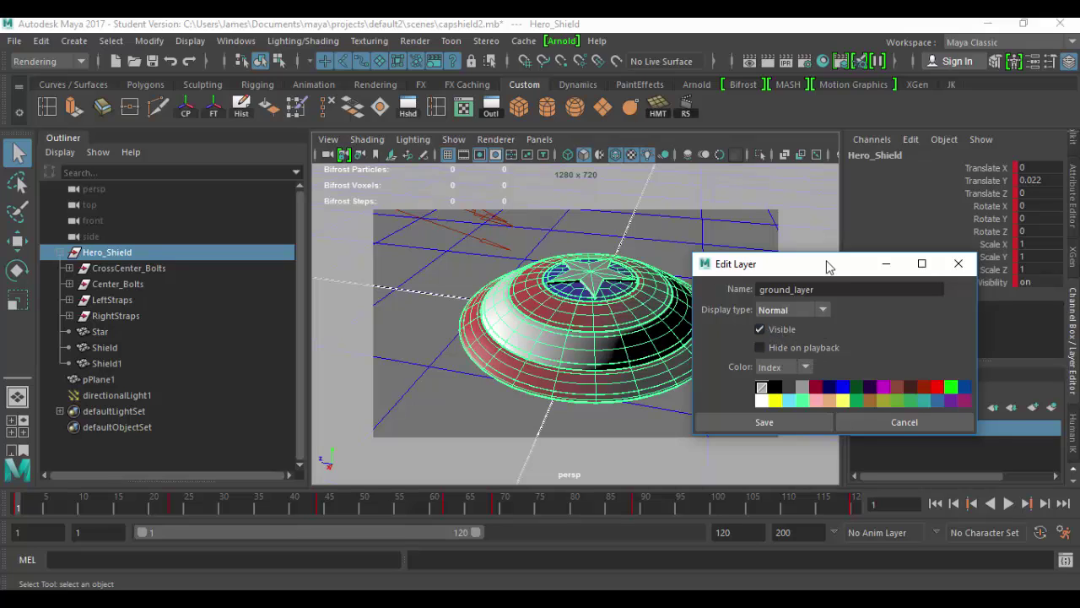
drag(827, 264, 734, 227)
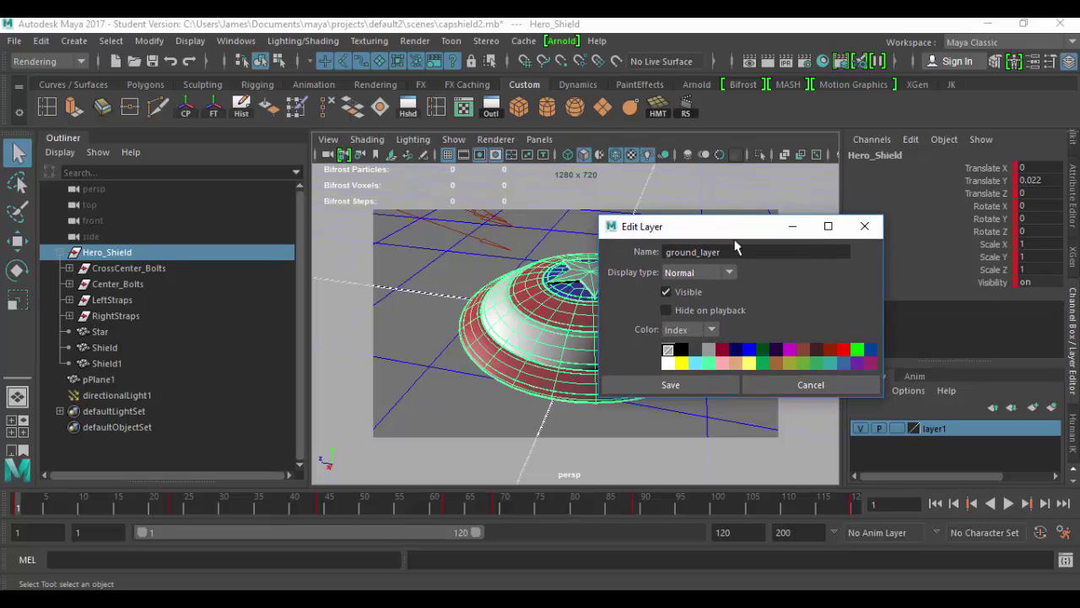
drag(732, 239, 807, 236)
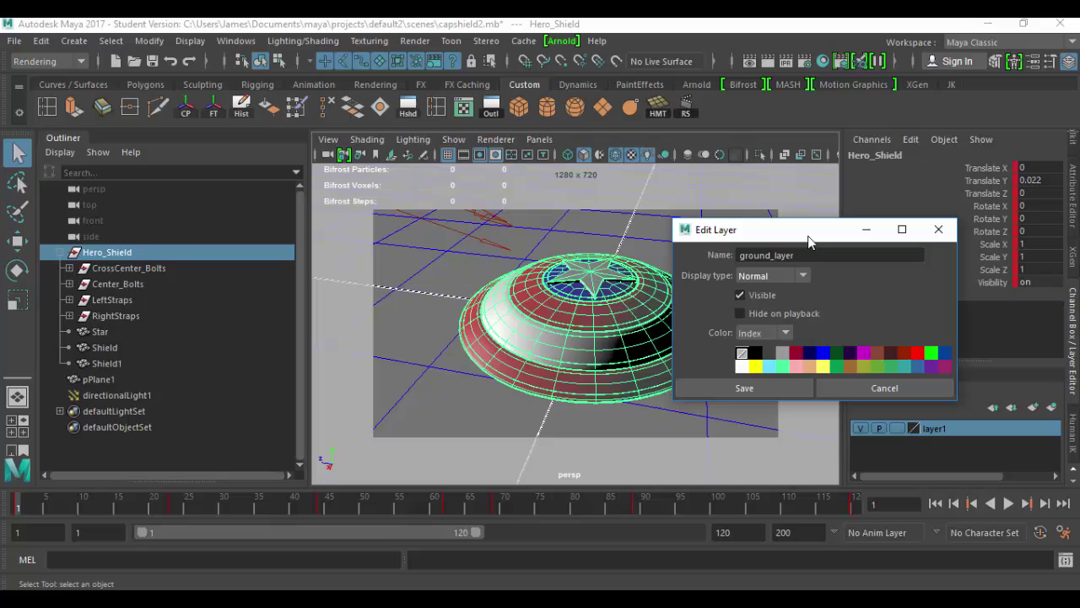
Step: Pick yellow from the indexed colors for the ground layer and compare the RGB and Index color modes
click(782, 367)
click(755, 366)
click(789, 335)
click(770, 366)
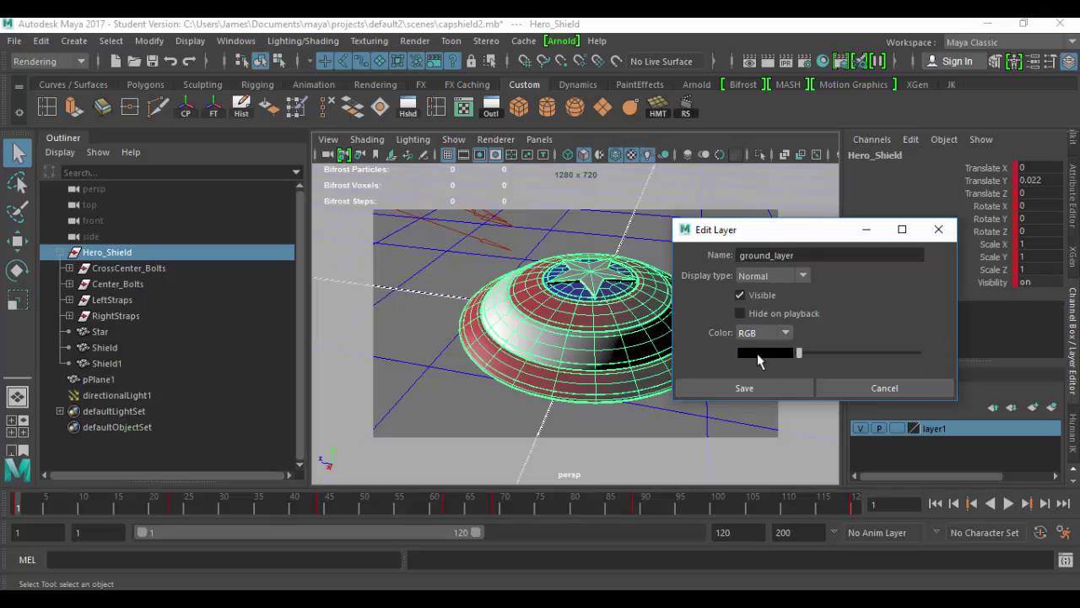
click(783, 334)
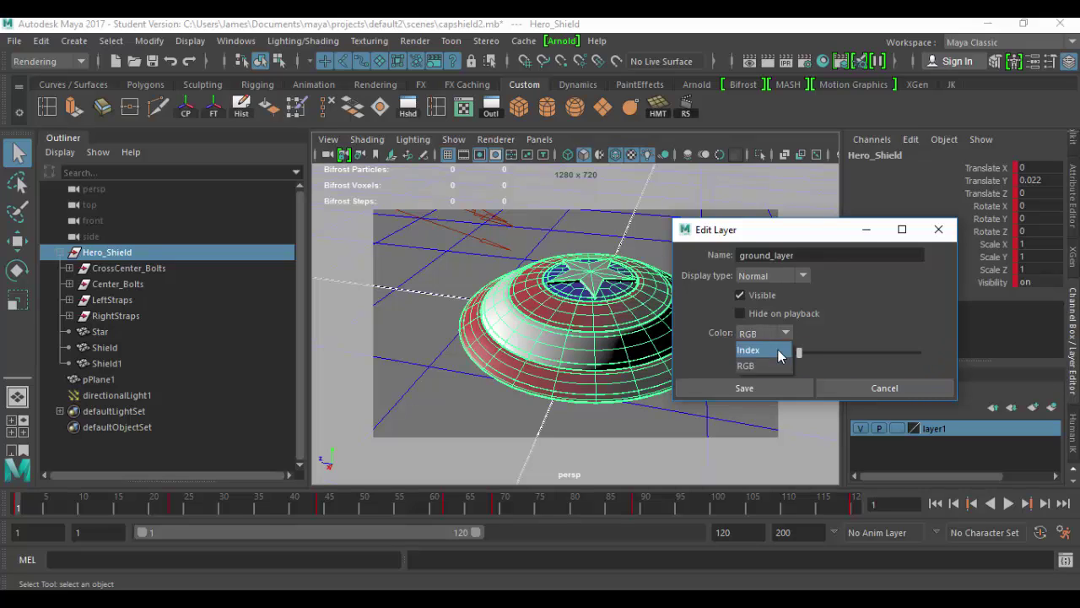
click(778, 353)
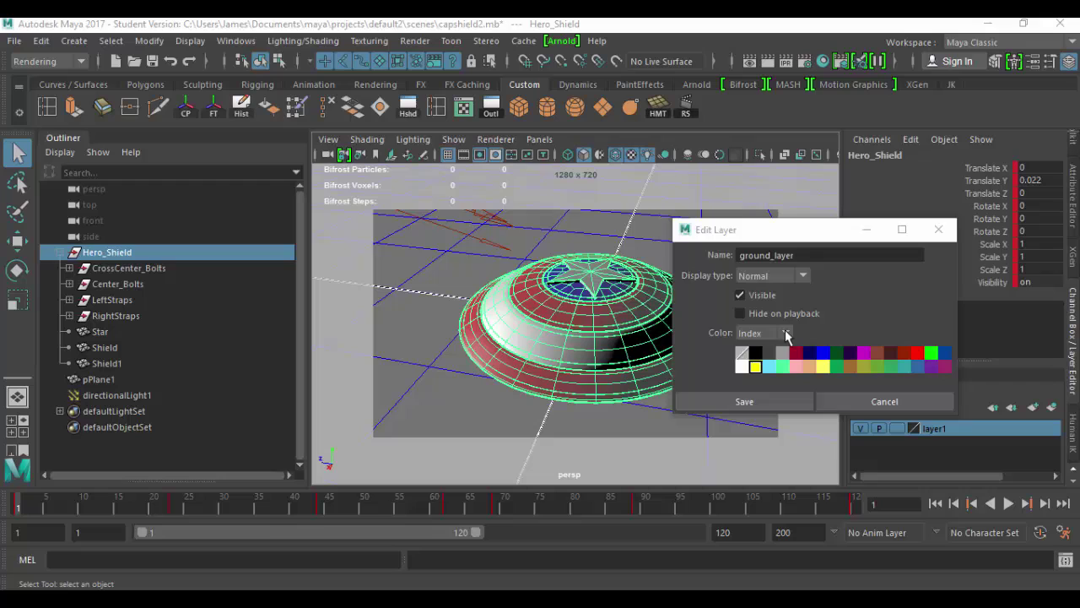
Step: Give ground_layer an RGB yellow of hue 56.496, saturation 0.792 and value 0.607, and save the layer settings
click(785, 333)
click(770, 365)
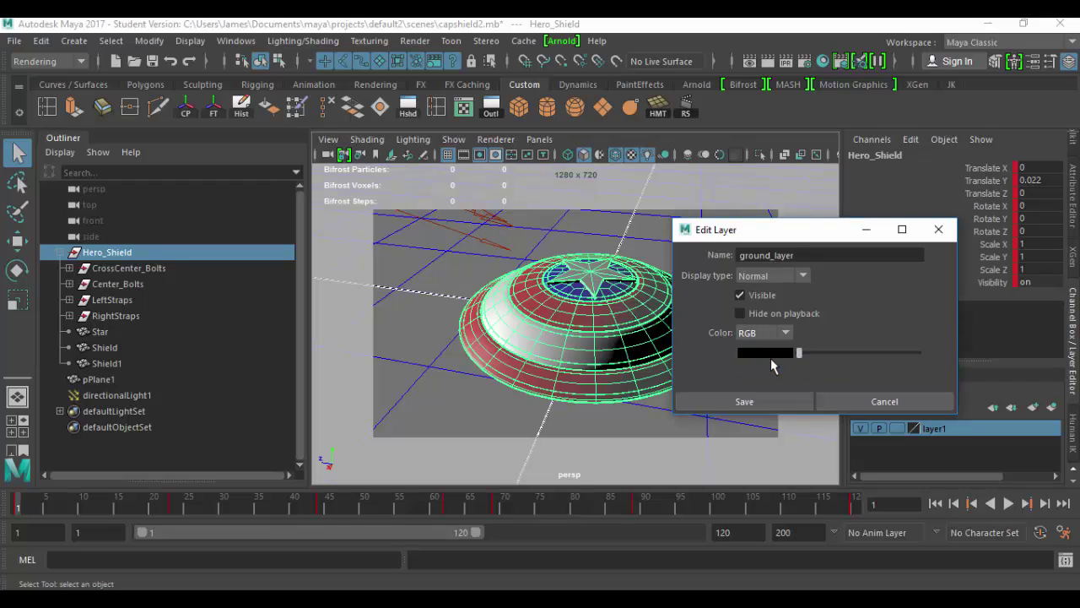
drag(806, 353, 804, 352)
click(745, 353)
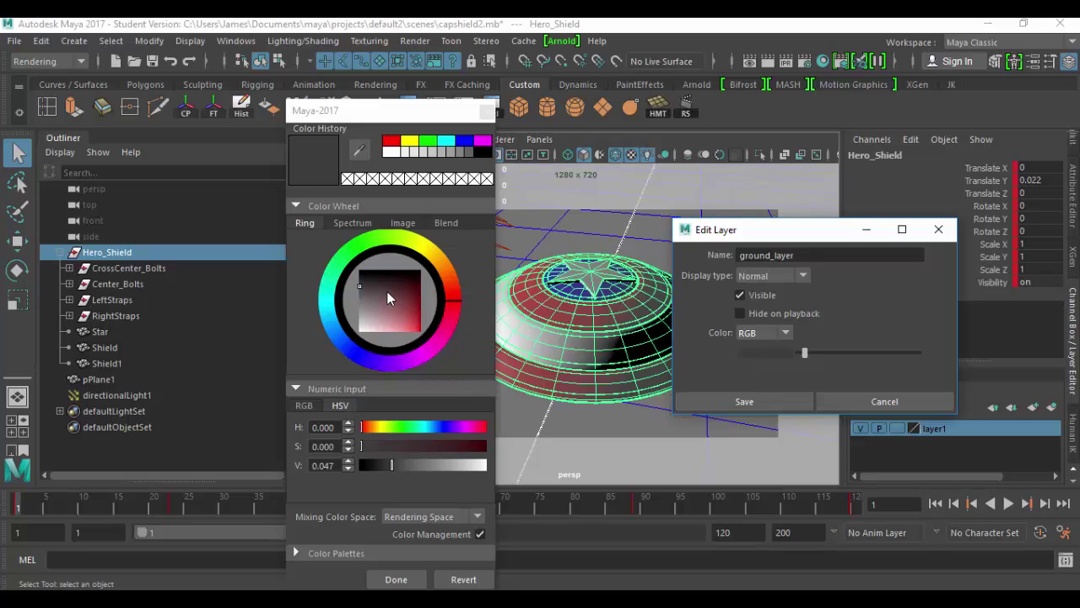
drag(386, 291, 409, 319)
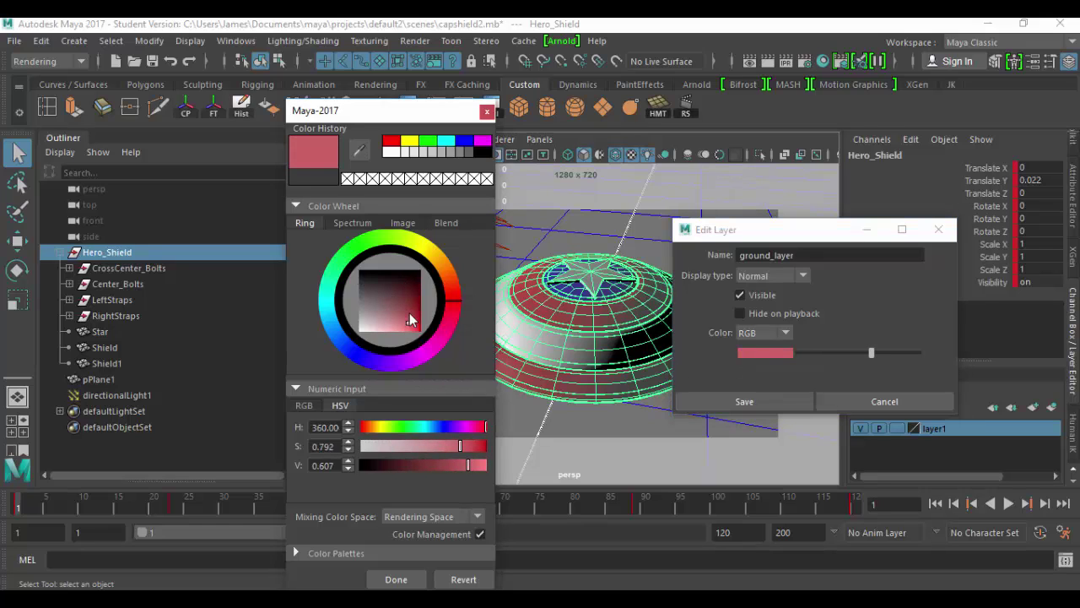
click(426, 255)
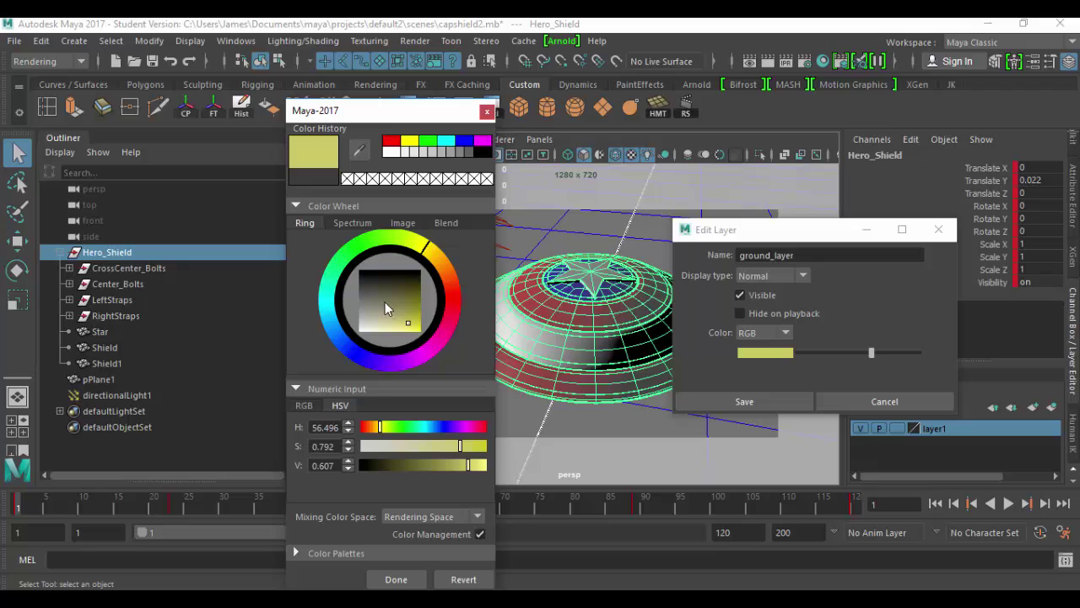
click(420, 578)
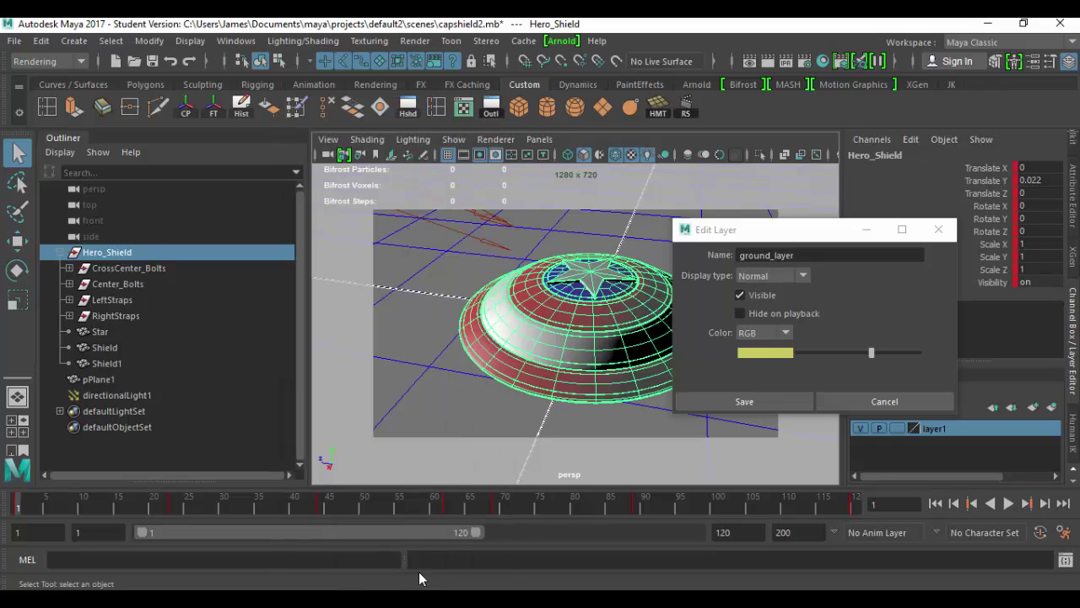
click(752, 404)
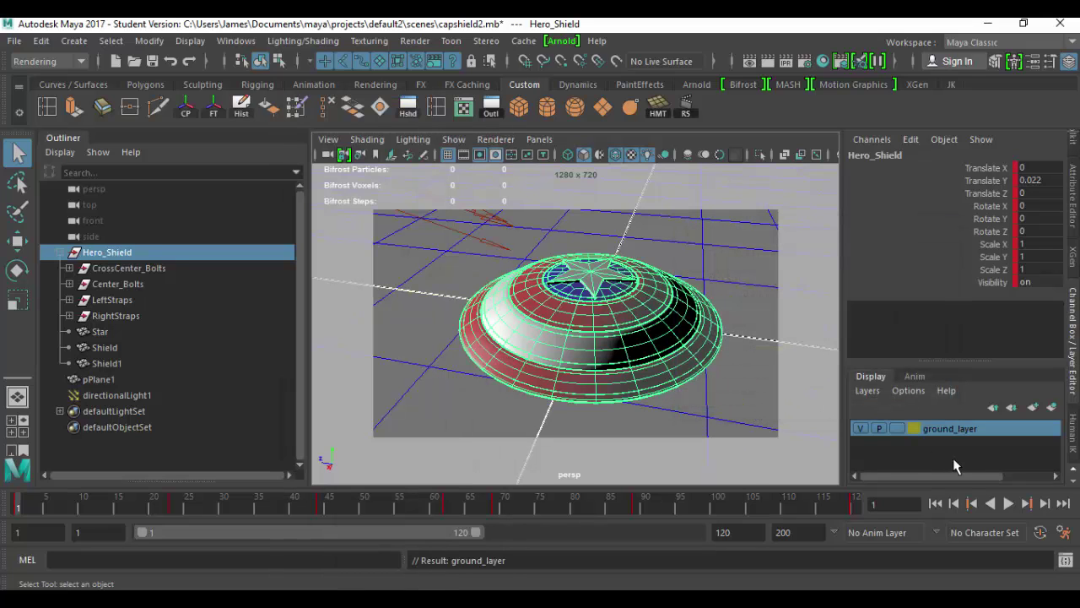
Step: Toggle the visibility of ground_layer off and on, and select the ground plane in the viewport
click(860, 429)
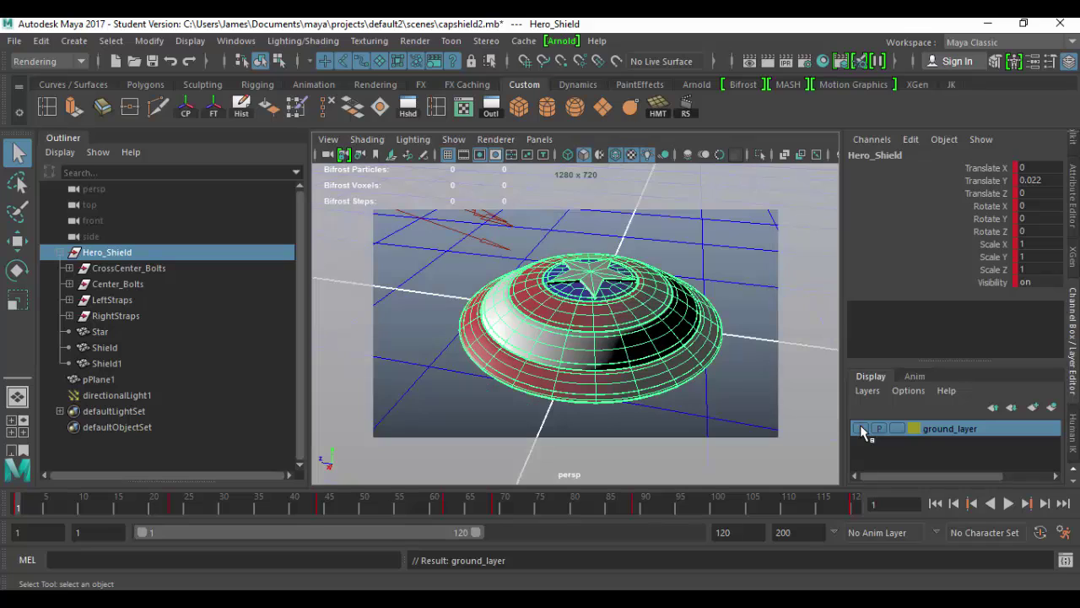
click(861, 429)
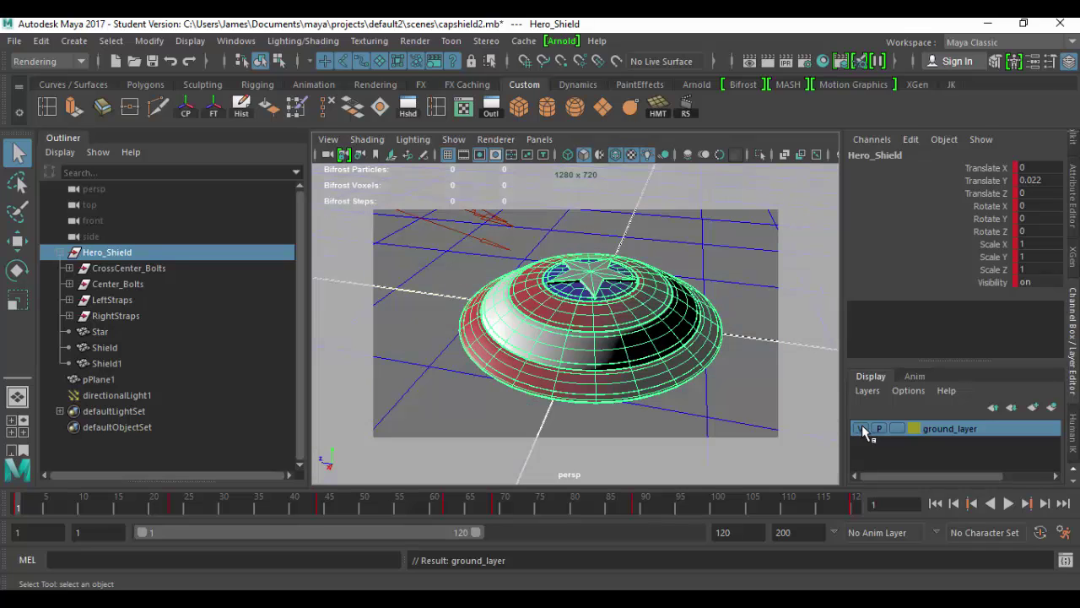
click(752, 331)
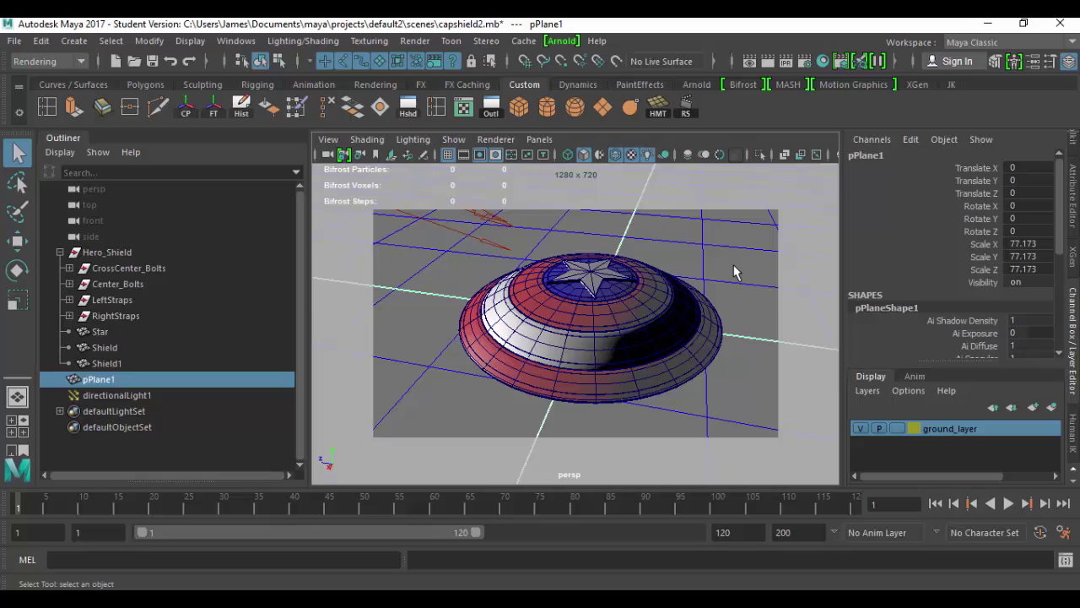
Step: Display the scene in wireframe and hide the viewport grid to isolate the ground plane's lines
key(4)
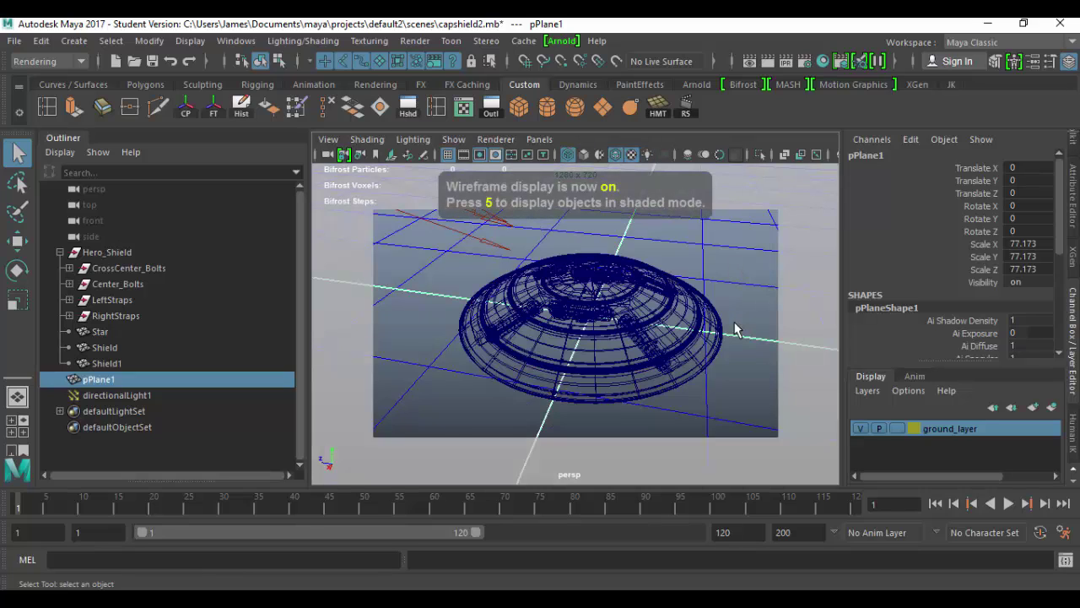
alt+drag(733, 413, 675, 357)
alt+drag(750, 394, 475, 287)
click(448, 154)
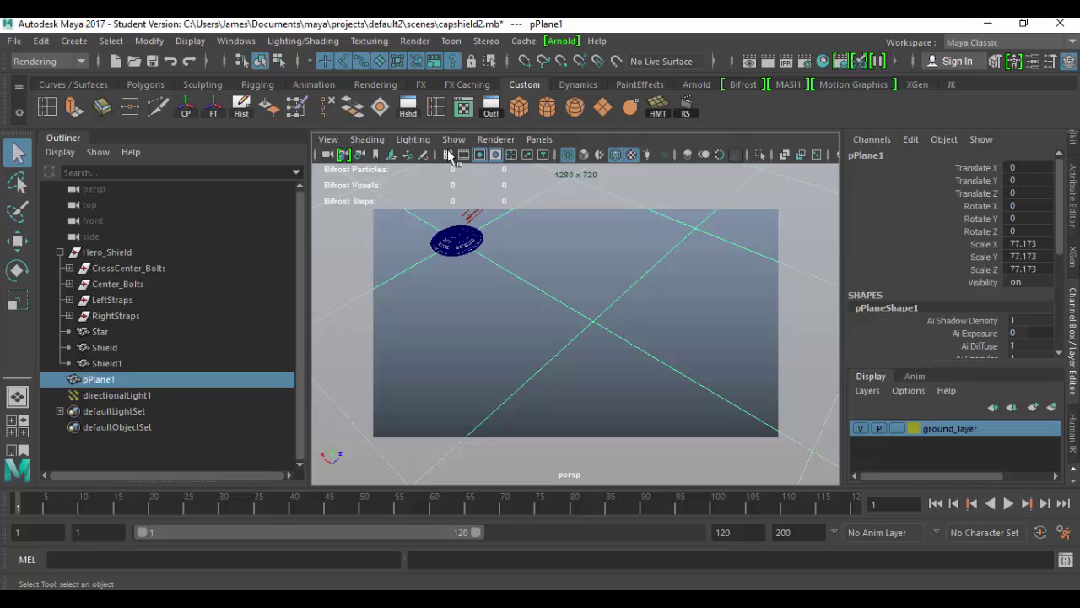
alt+right_drag(535, 275, 572, 337)
alt+drag(572, 337, 685, 329)
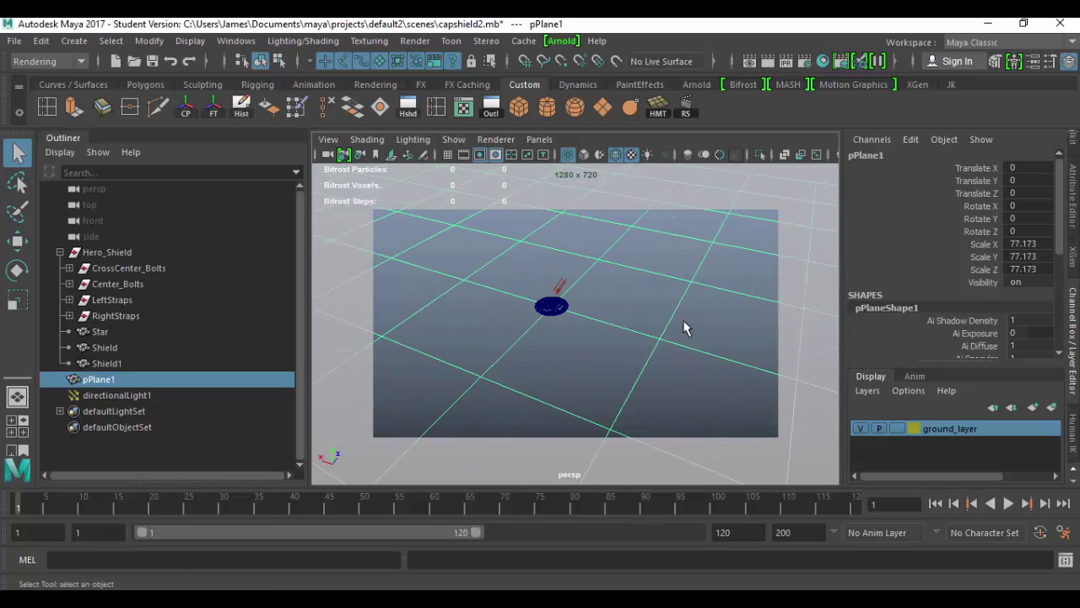
Step: Deselect the ground plane and examine its wireframe lines around the shield
click(663, 296)
click(701, 393)
alt+right_drag(613, 265, 762, 451)
alt+middle_drag(762, 450, 740, 400)
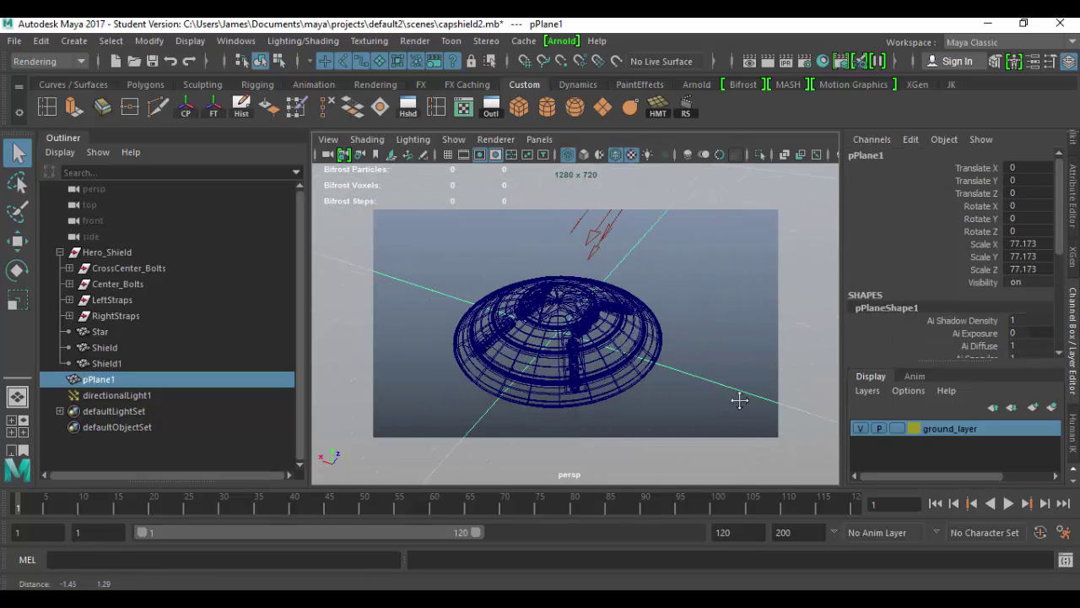
alt+right_drag(739, 400, 704, 357)
click(692, 316)
alt+drag(678, 354, 590, 375)
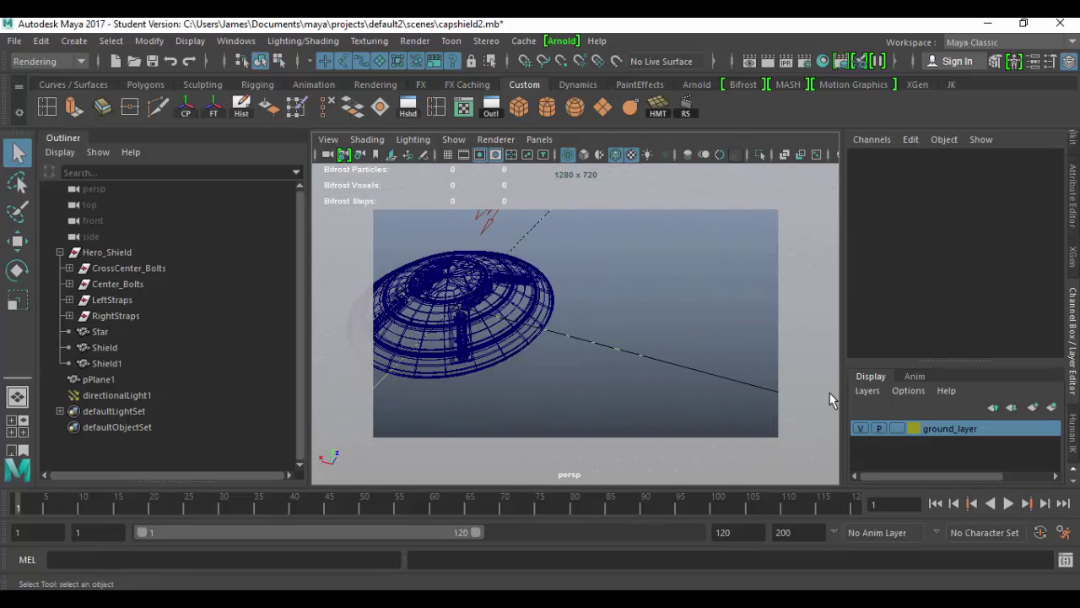
Step: Return the viewport to shaded display and put the directional light on a new display layer
key(5)
click(668, 335)
mouse_move(667, 335)
alt+mouse_down()
mouse_move(685, 429)
mouse_move(658, 354)
mouse_move(642, 346)
mouse_move(688, 380)
mouse_move(665, 344)
alt+mouse_up()
click(647, 246)
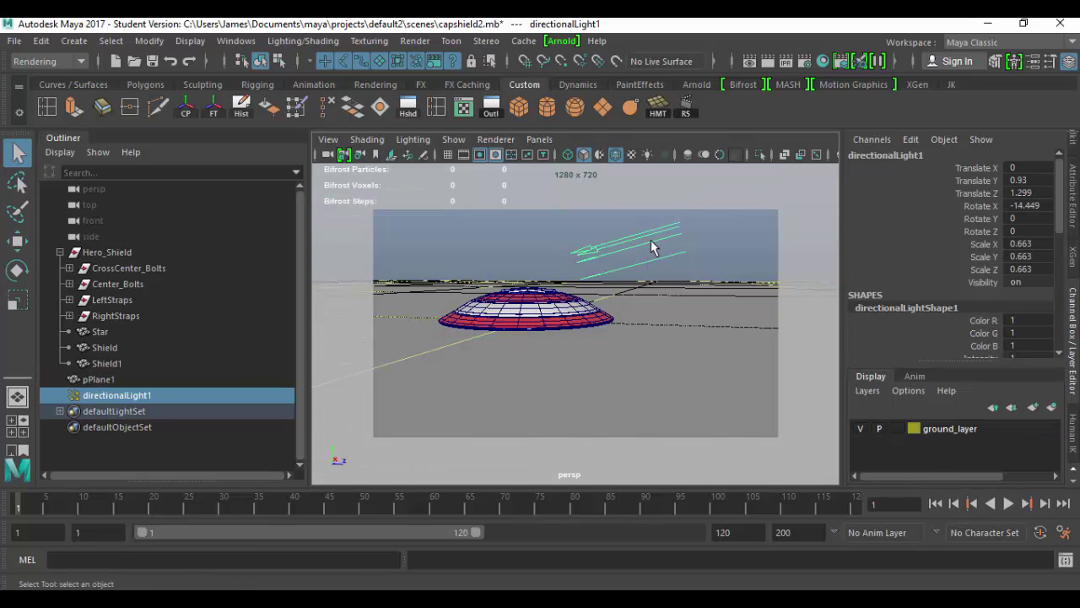
click(1051, 409)
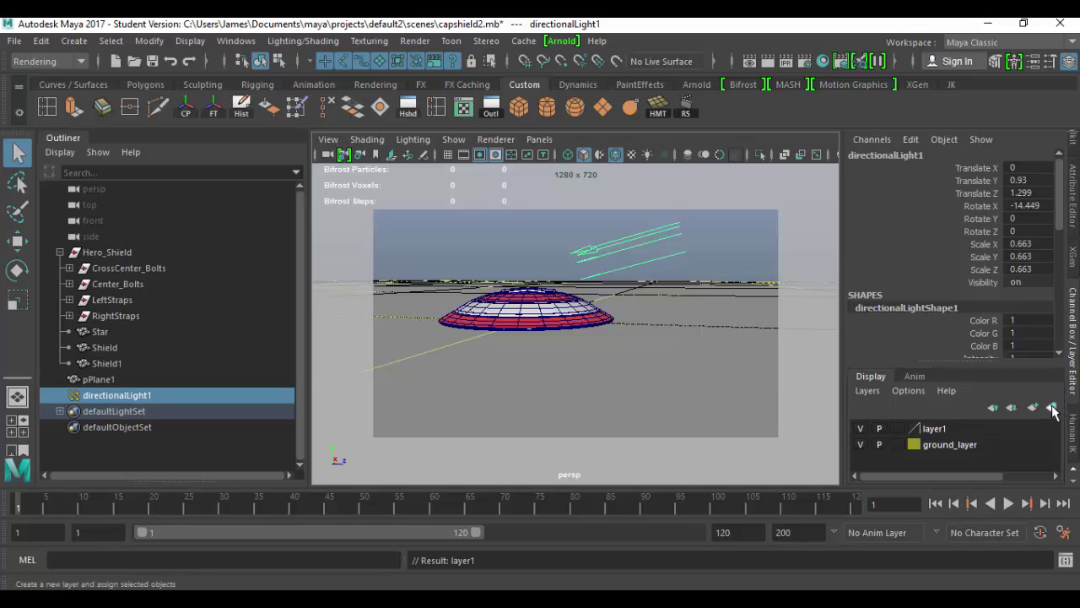
Step: Toggle the visibility of the directional light's layer off and on twice, leaving it visible
click(860, 428)
click(860, 429)
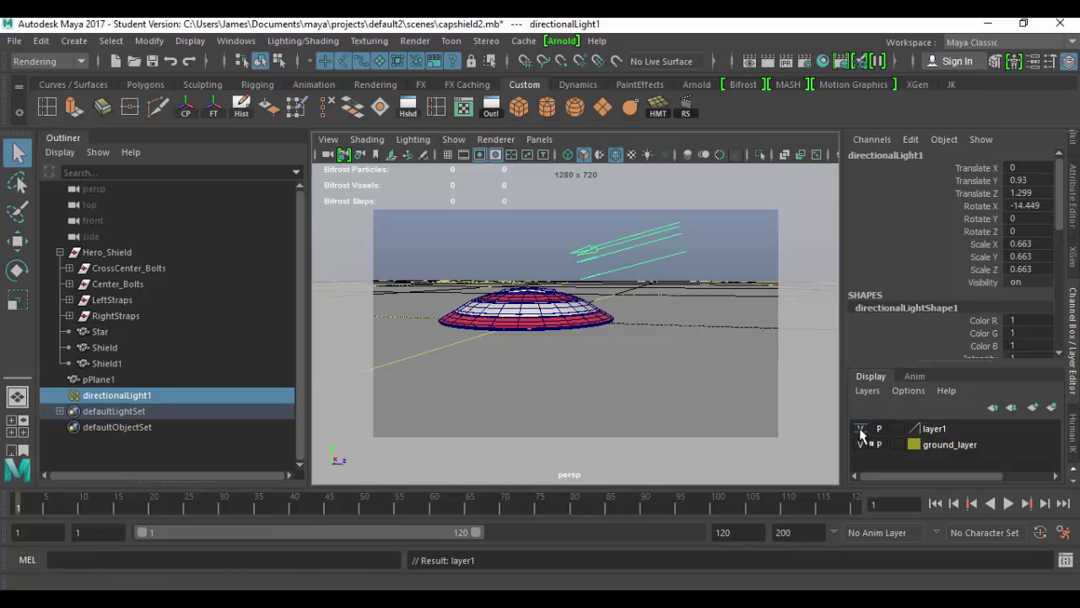
click(860, 429)
click(860, 429)
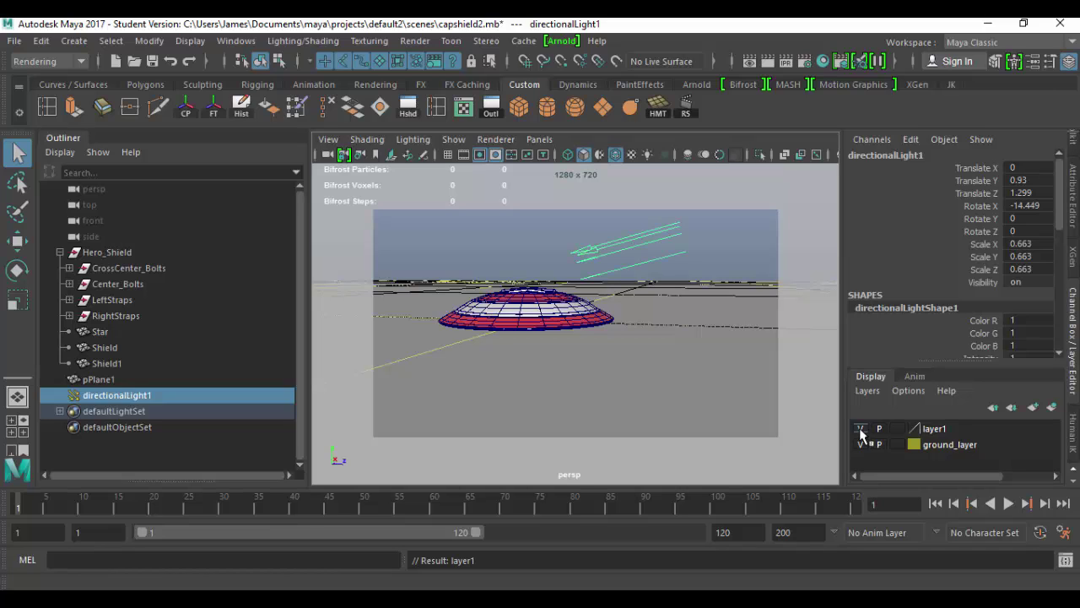
Step: Rename the directional light's layer as Light_layer and save the layer settings
double_click(933, 429)
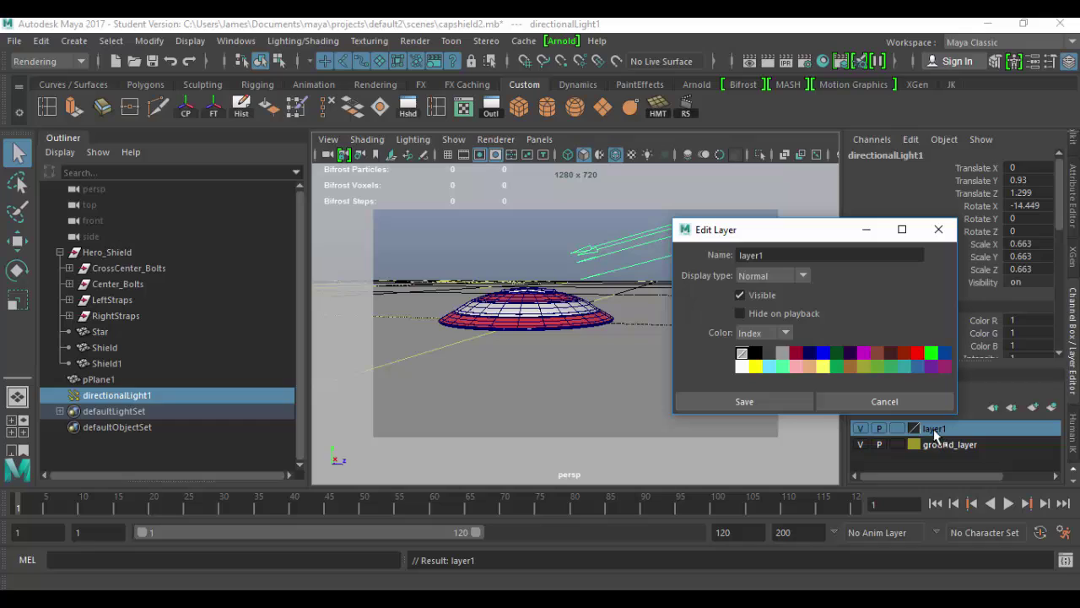
double_click(751, 255)
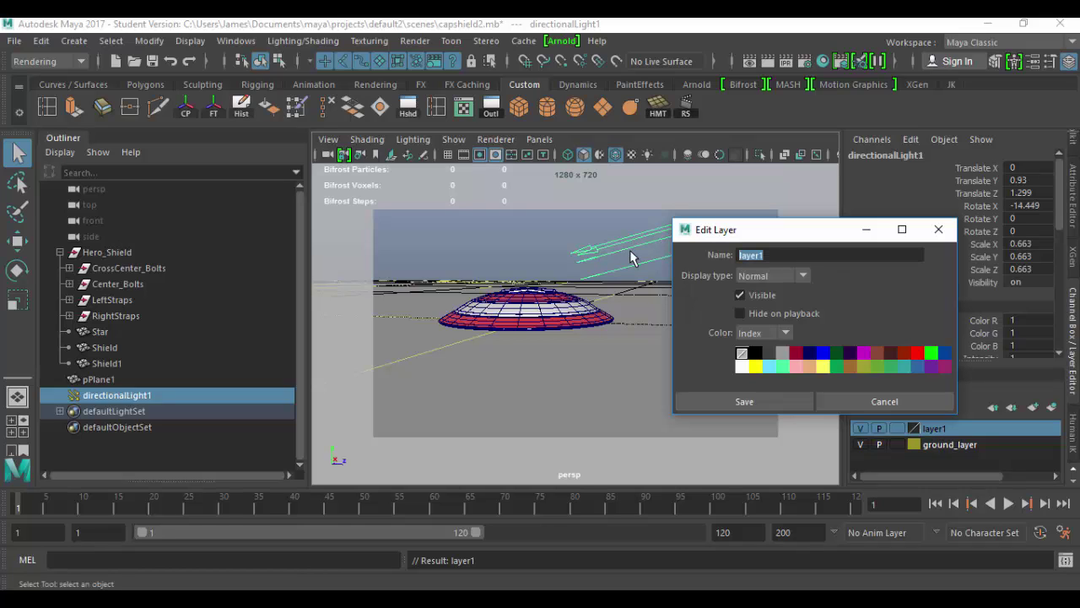
text(Light_)
click(778, 401)
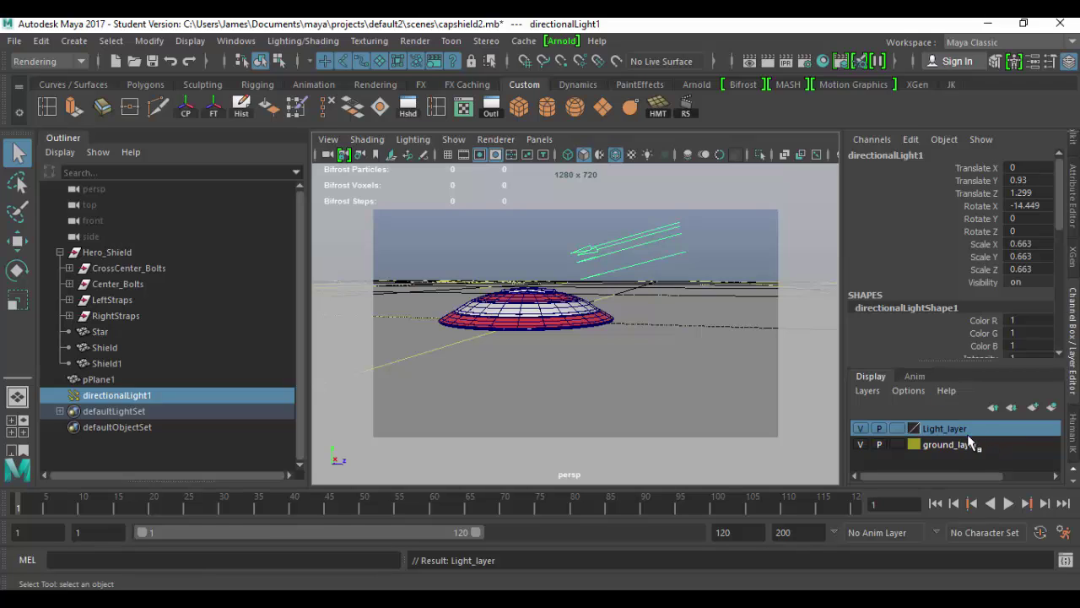
Step: Select the Hero_Shield group and assign it to a new display layer
click(119, 253)
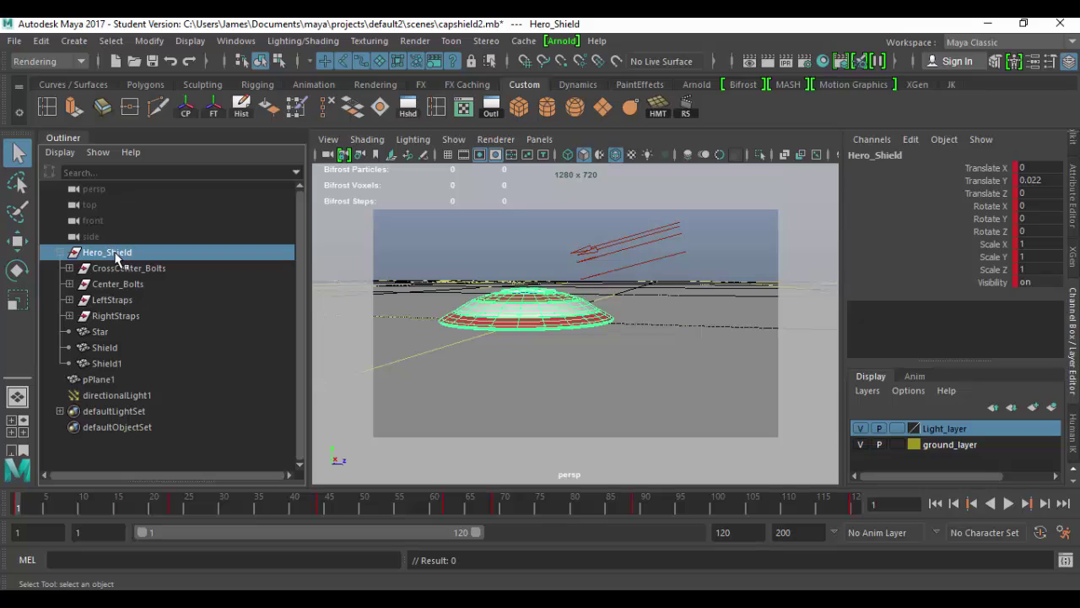
click(1052, 407)
click(962, 431)
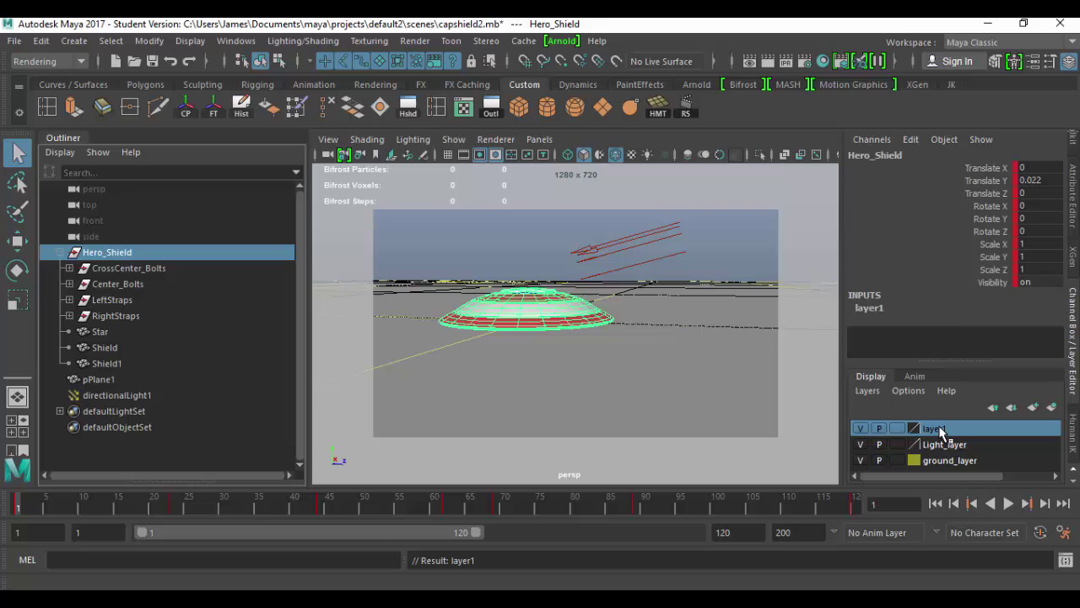
Step: Name the shield's layer Hero_layer, give it the dark red index color and save the settings
double_click(939, 430)
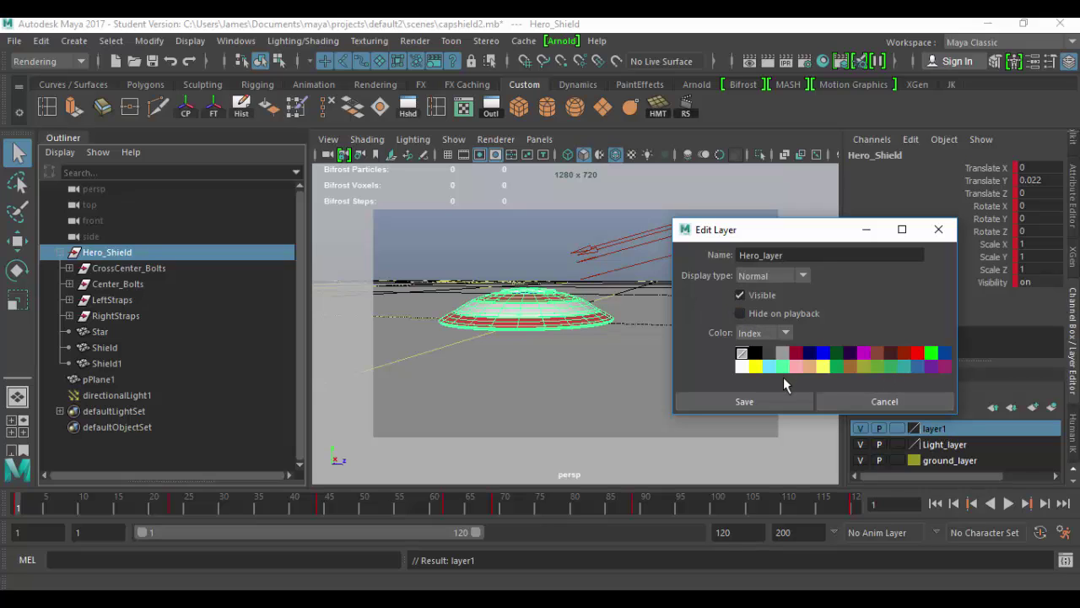
click(797, 355)
click(788, 400)
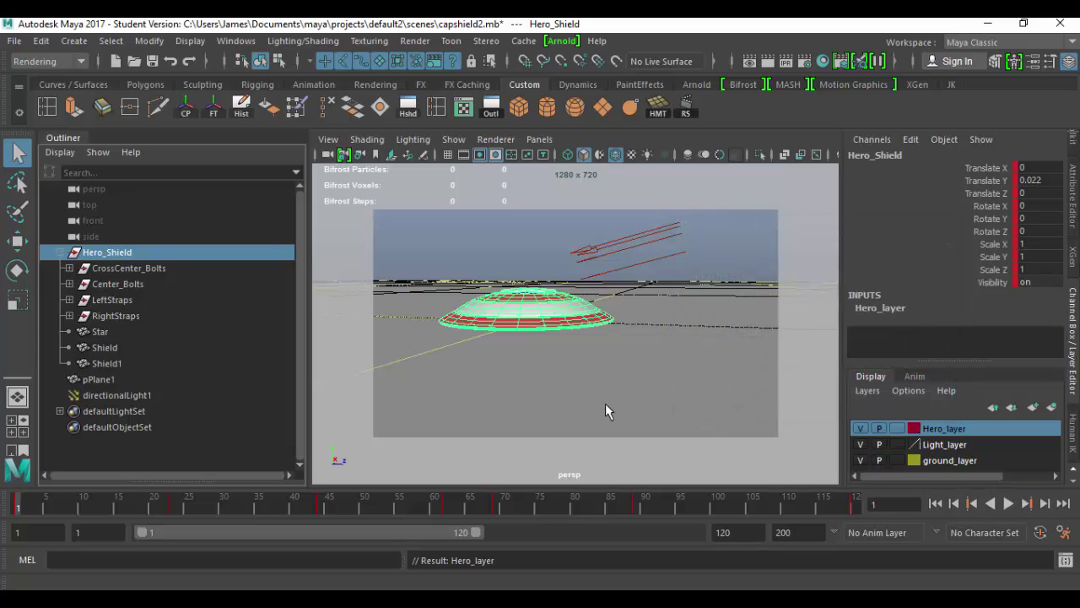
Step: Switch to wireframe display, deselect the shield and examine its layer color from several angles
alt+drag(682, 352, 737, 351)
key(4)
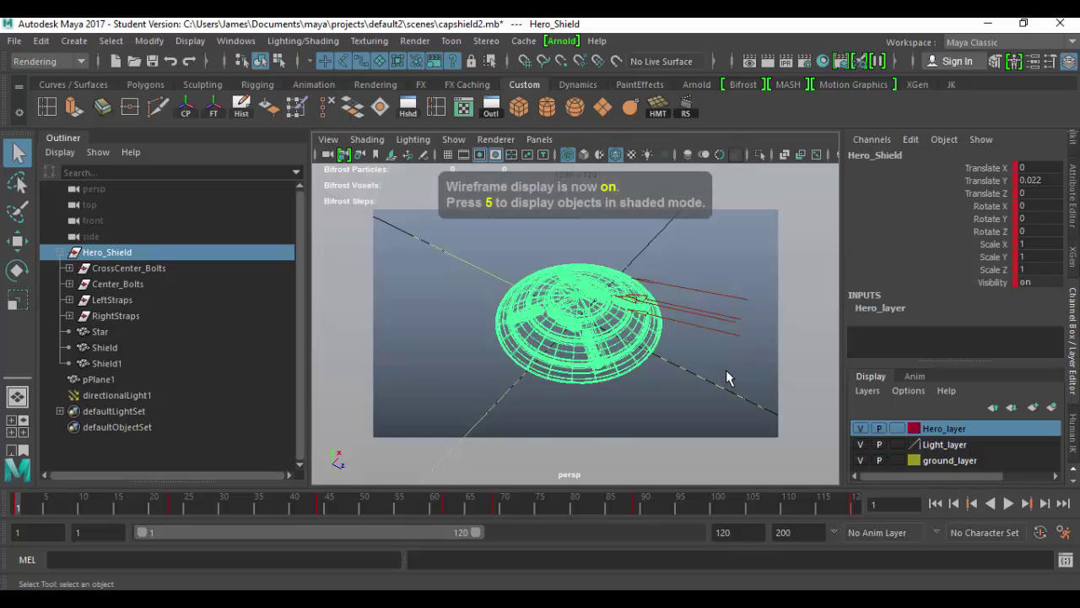
click(726, 370)
alt+drag(740, 368, 483, 428)
alt+drag(661, 434, 690, 392)
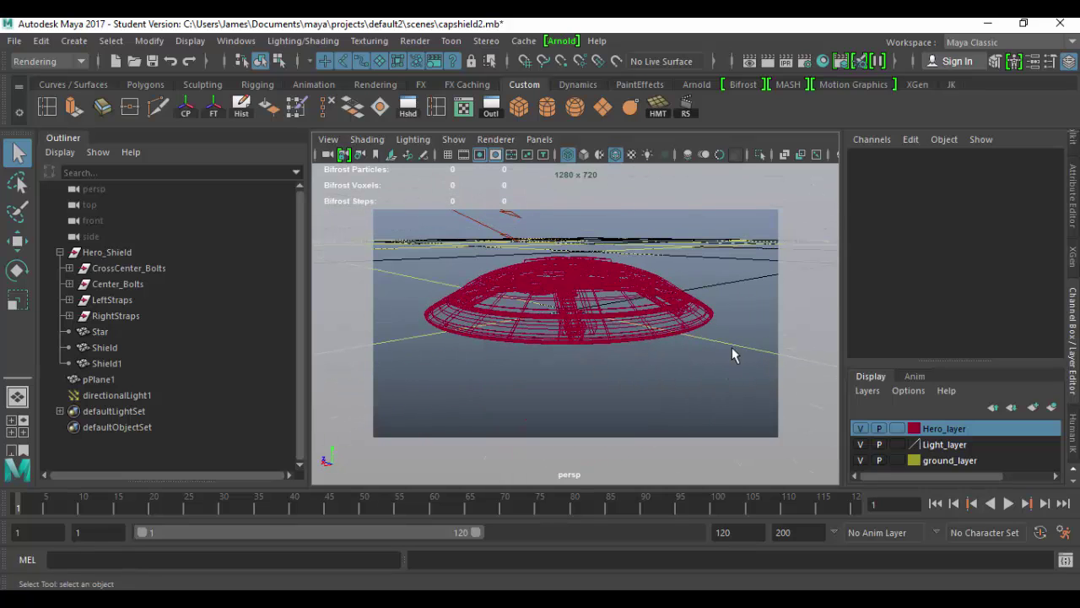
alt+drag(732, 355, 701, 413)
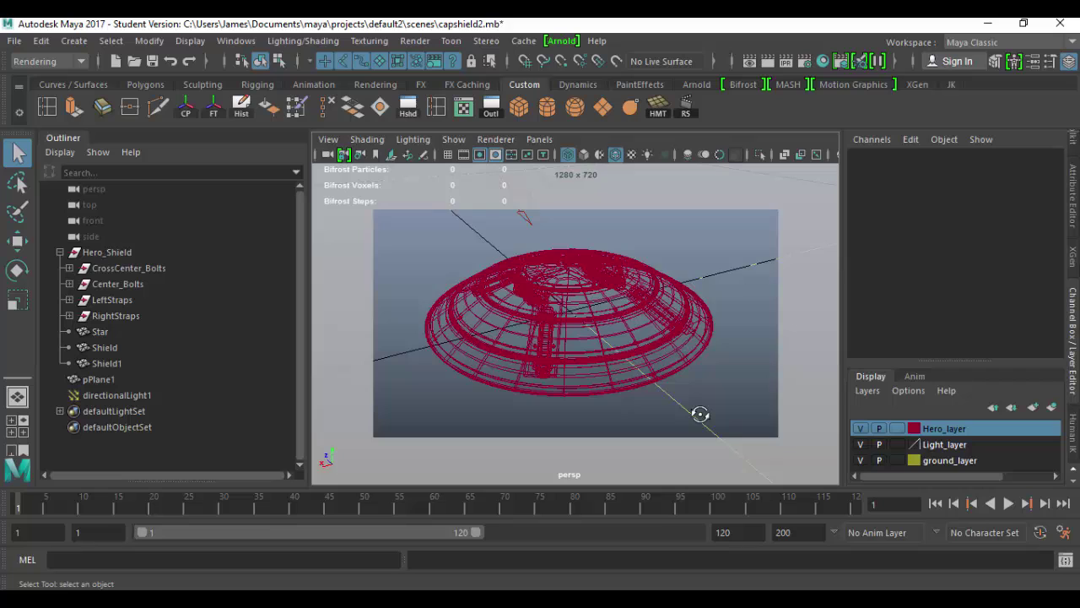
Step: Return to shaded display and toggle Wireframe on Shaded off and on again to compare the shield's appearance
key(5)
alt+drag(716, 382, 713, 422)
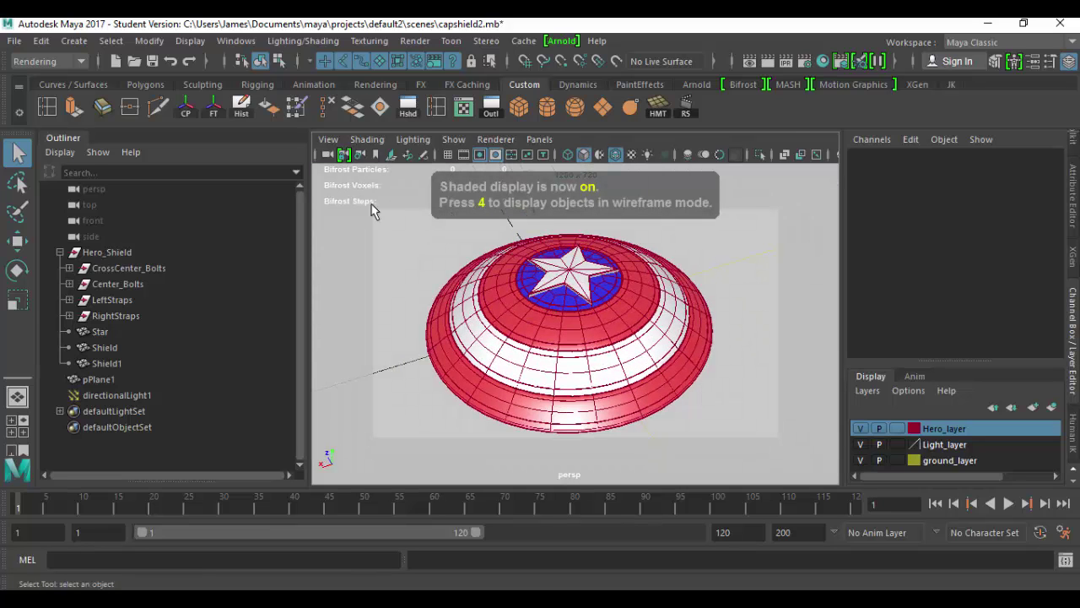
click(368, 140)
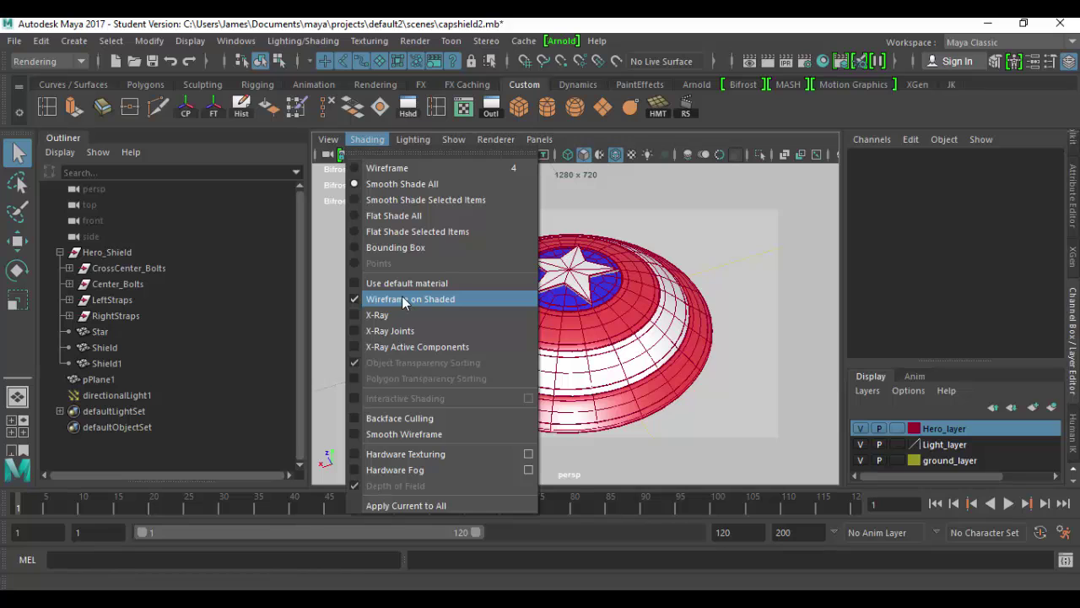
click(404, 300)
click(380, 142)
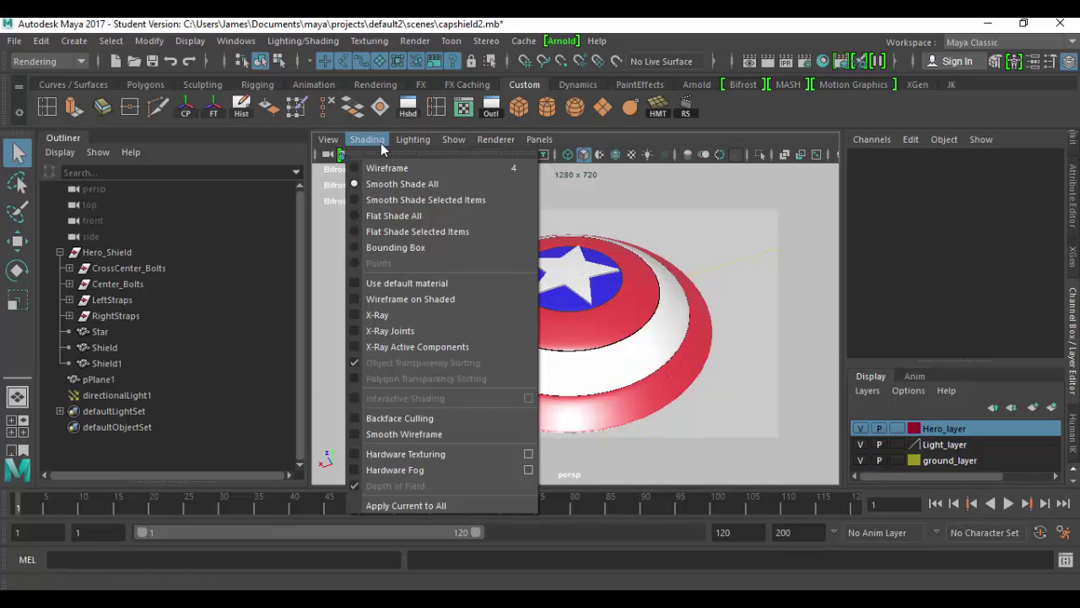
click(397, 300)
mouse_move(624, 333)
alt+mouse_down()
mouse_move(643, 353)
mouse_move(632, 270)
mouse_move(647, 345)
alt+mouse_up()
scroll(643, 352, down, 5)
alt+right_drag(646, 345, 776, 458)
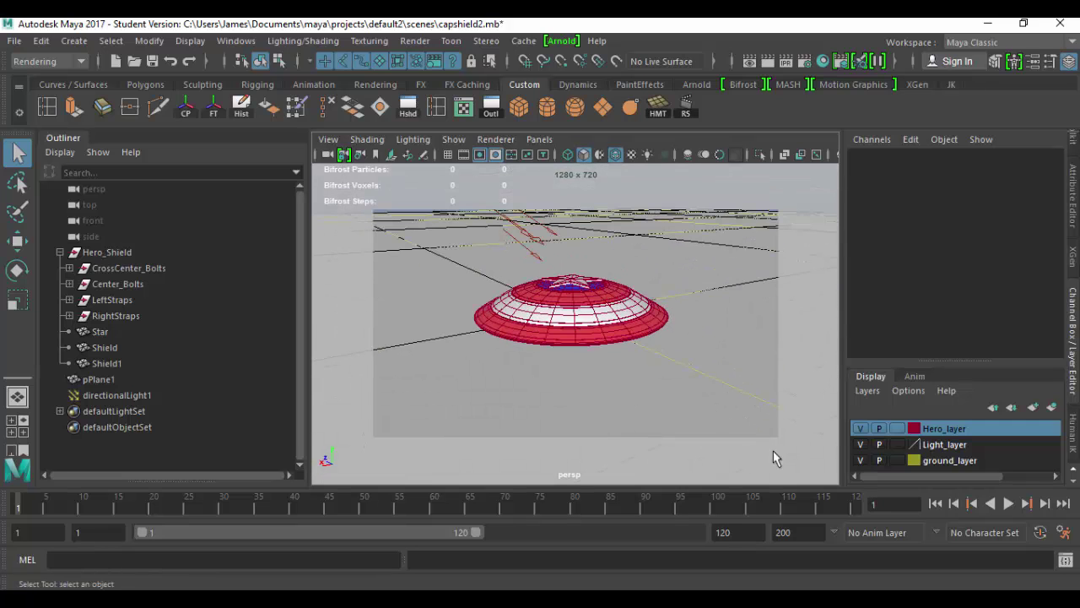
Step: Hide and show Hero_layer, Light_layer and ground_layer one after another to compare the scene with and without each layer's contents
click(864, 430)
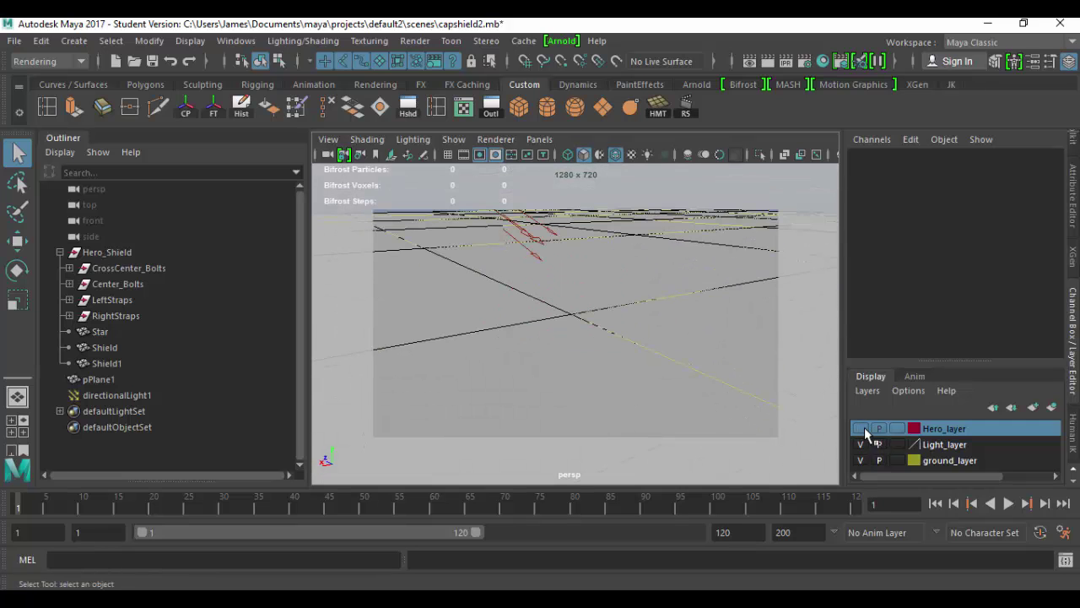
click(864, 430)
click(861, 445)
click(861, 445)
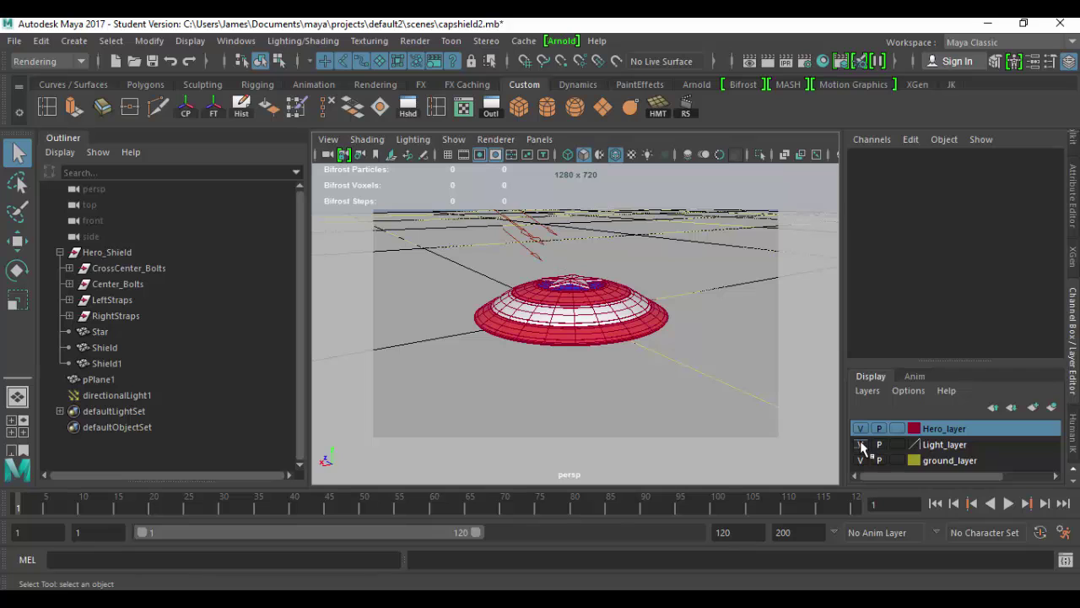
click(860, 460)
click(860, 460)
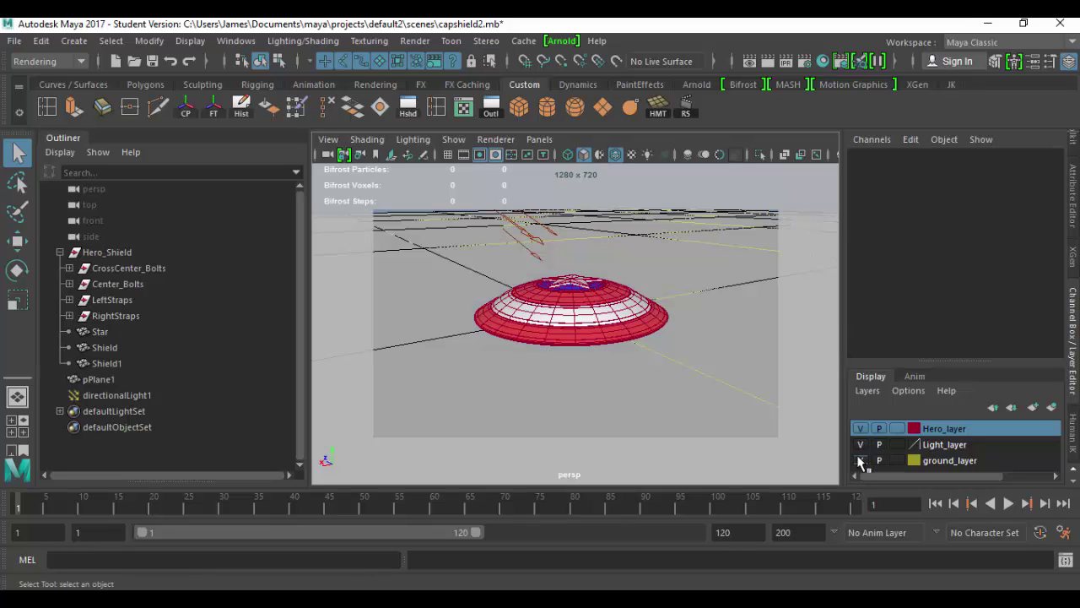
Step: View the shield from above and play its animation from frame 1, stopping at frame 32
alt+drag(694, 339, 865, 446)
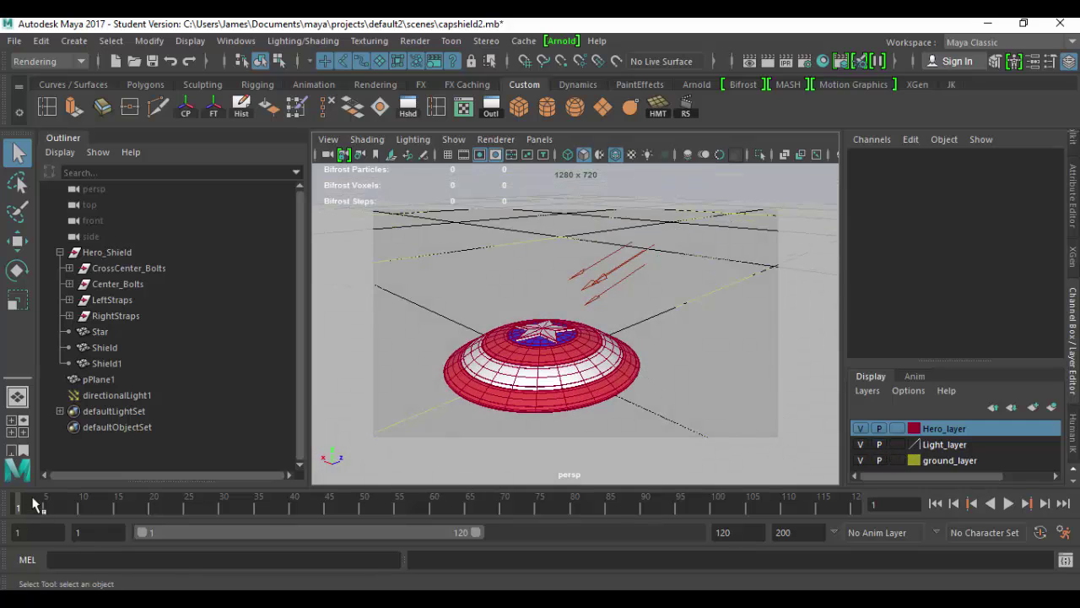
key(alt+v)
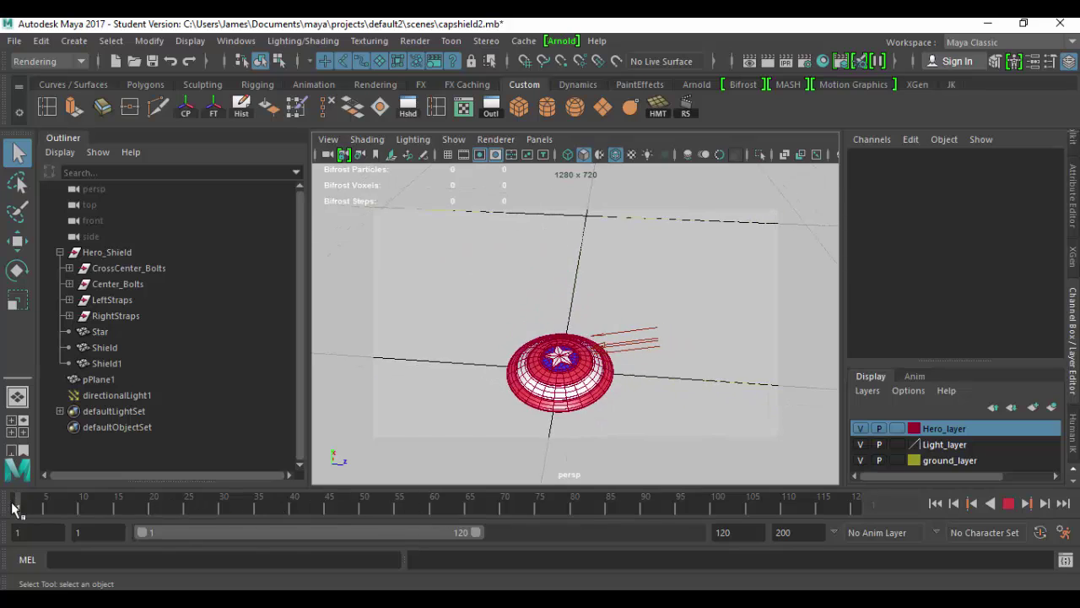
drag(359, 514, 18, 507)
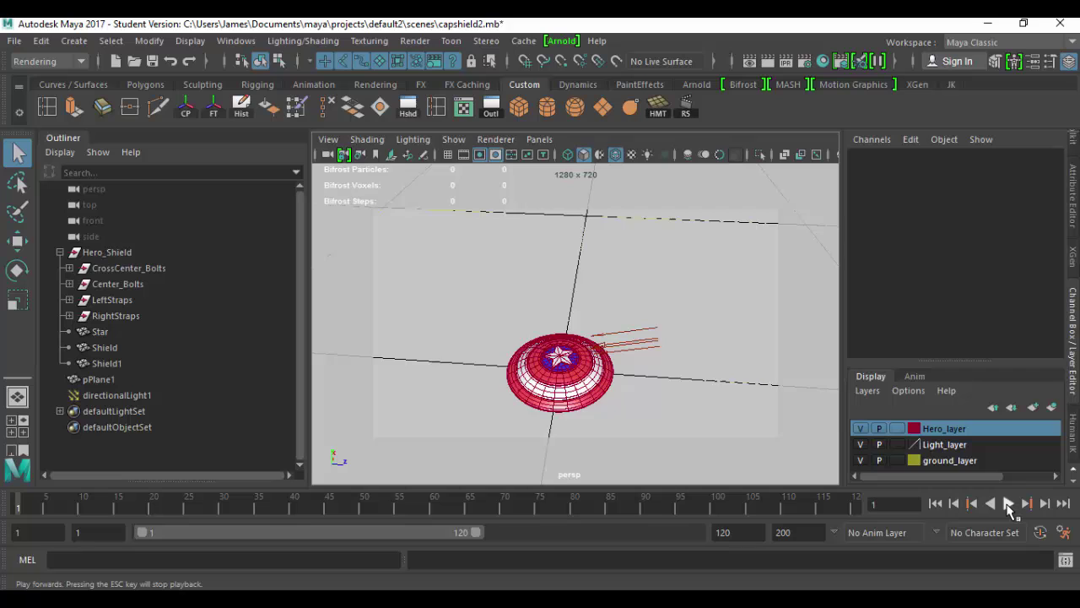
click(1008, 504)
click(1008, 504)
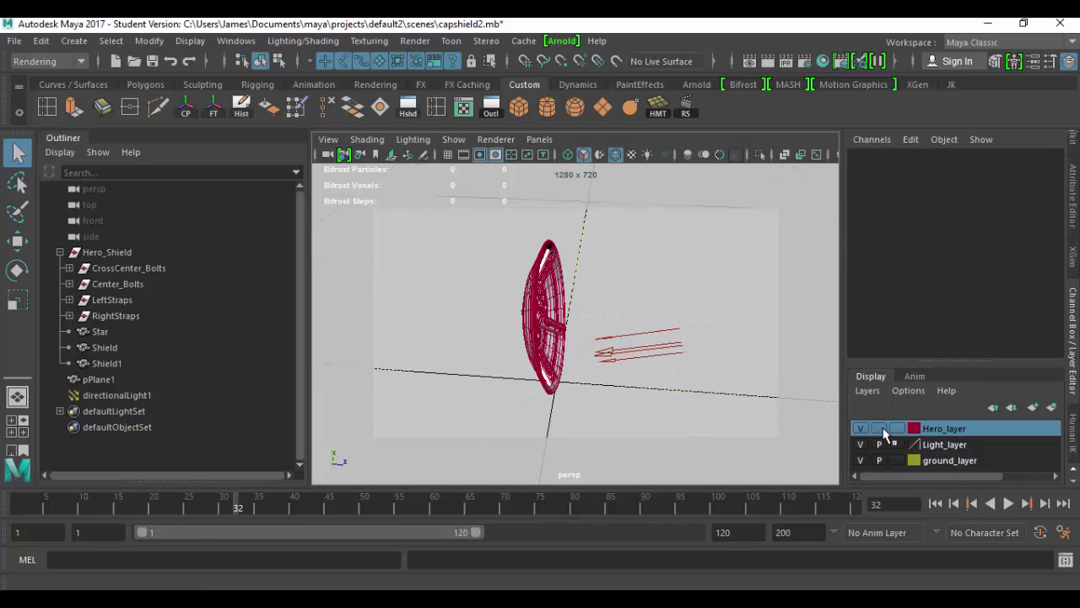
Step: With Hero_layer's display during playback turned off, play the animation and stop it at frame 113
click(1008, 503)
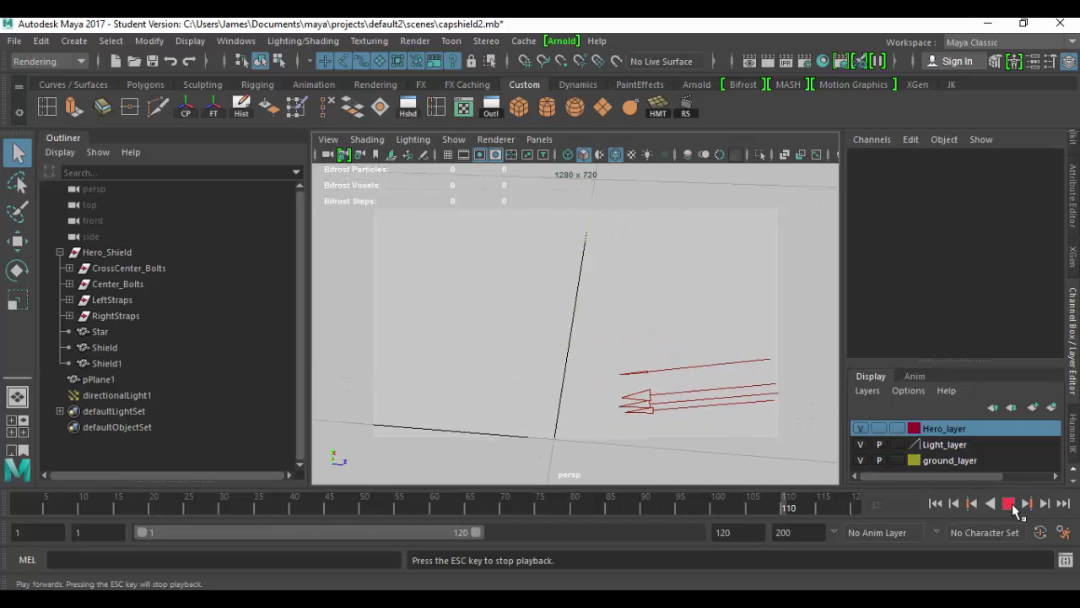
click(1010, 504)
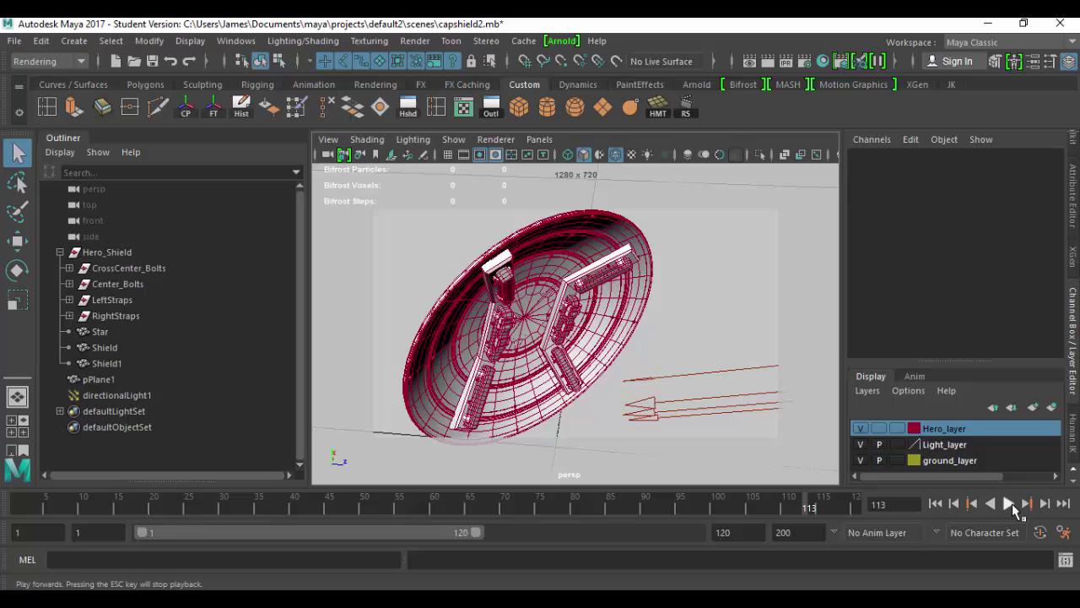
click(1010, 505)
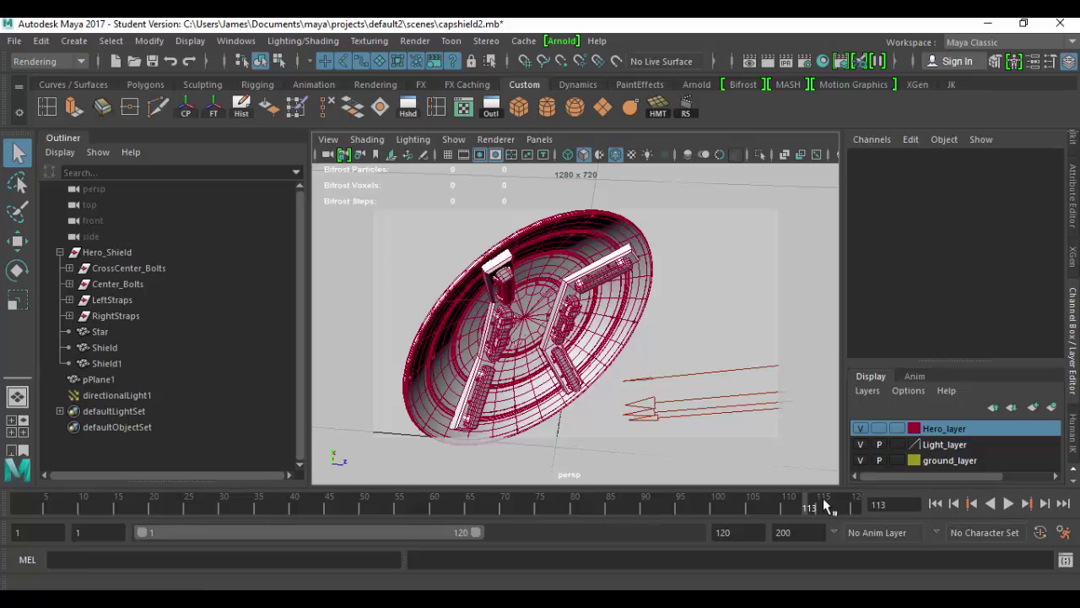
Step: With Hero_layer's display during playback turned back on, replay the animation from frame 1 and move the current time to frame 62
click(7, 508)
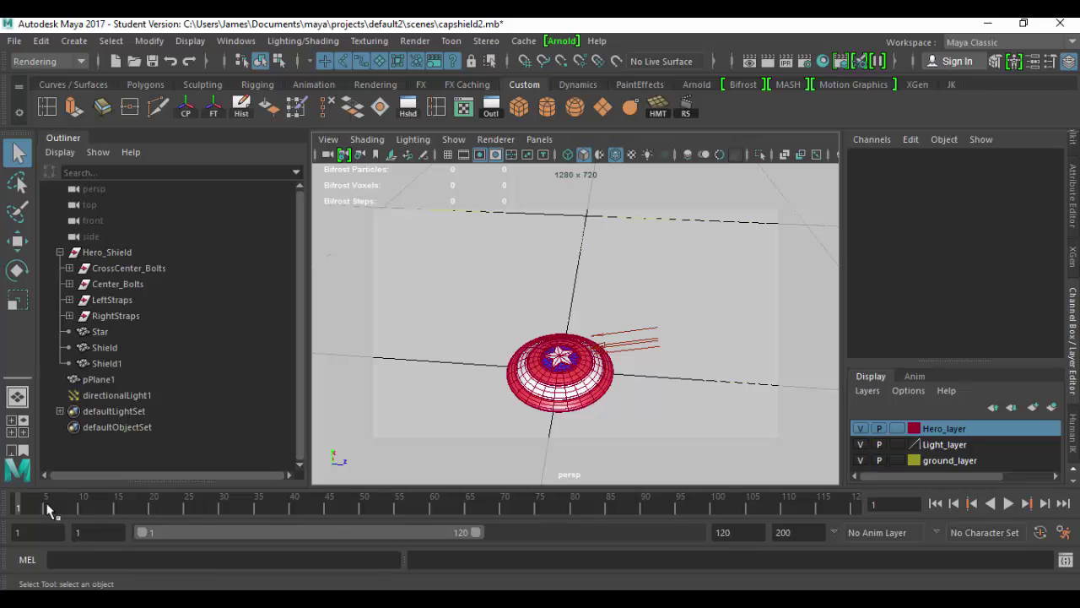
key(alt+v)
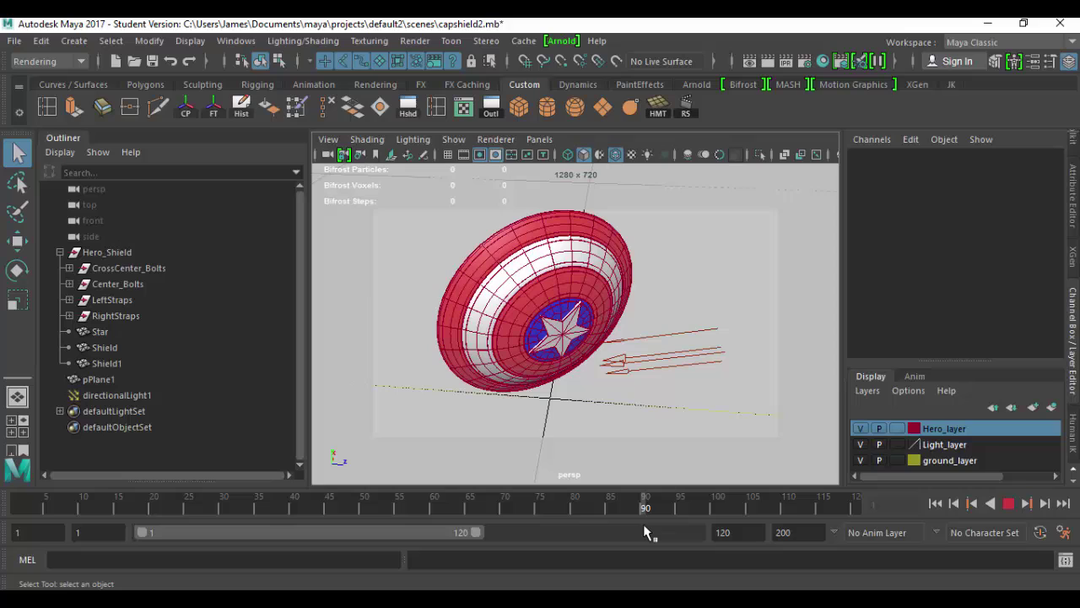
key(Escape)
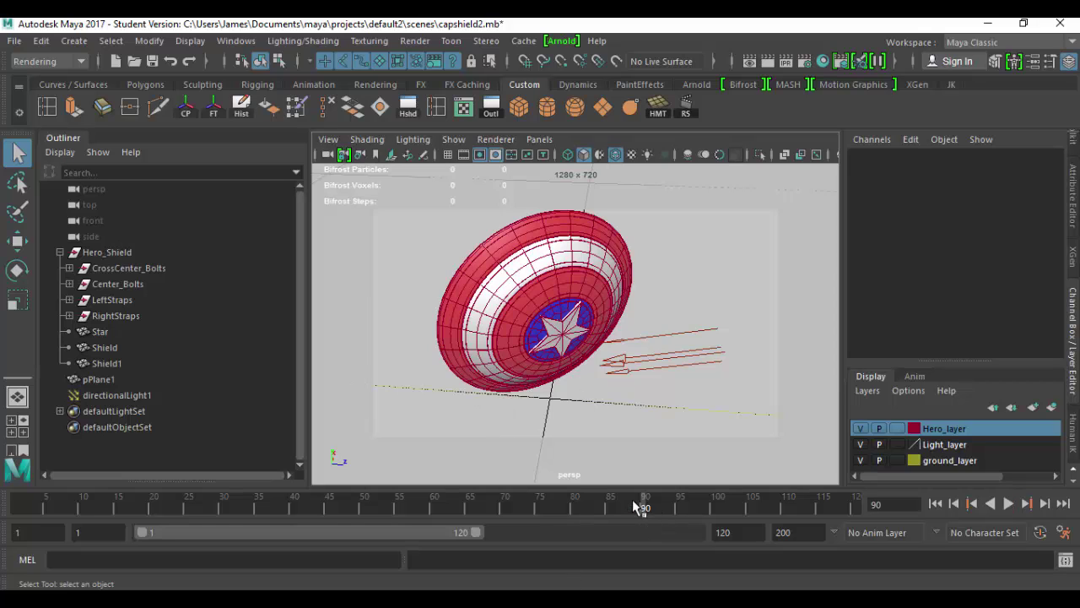
drag(632, 498, 449, 504)
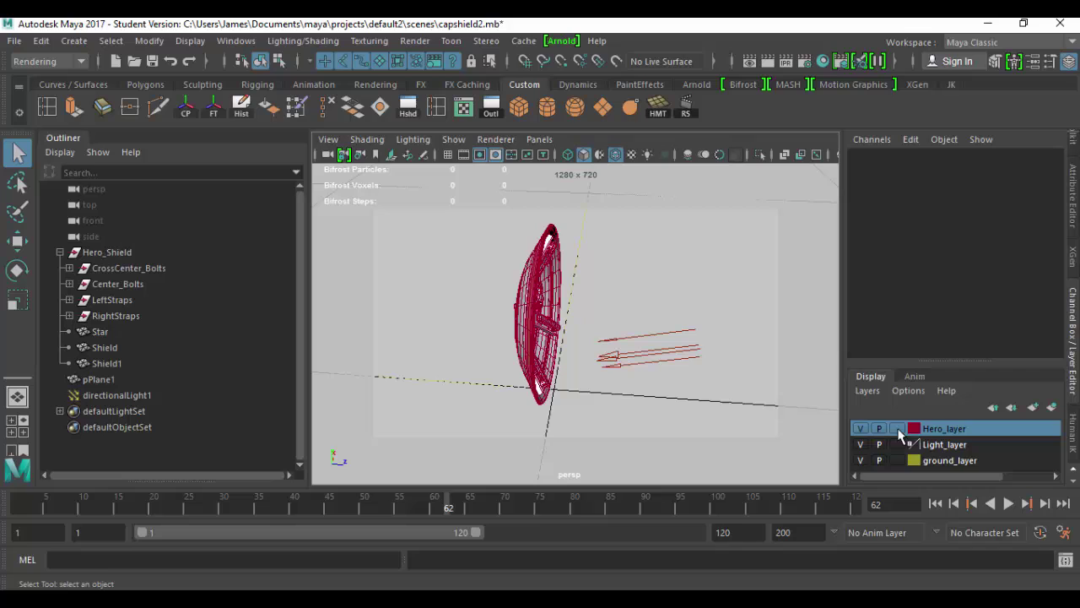
Step: Select the Shield mesh in the viewport and set Hero_layer's display type to Template
click(595, 265)
click(524, 297)
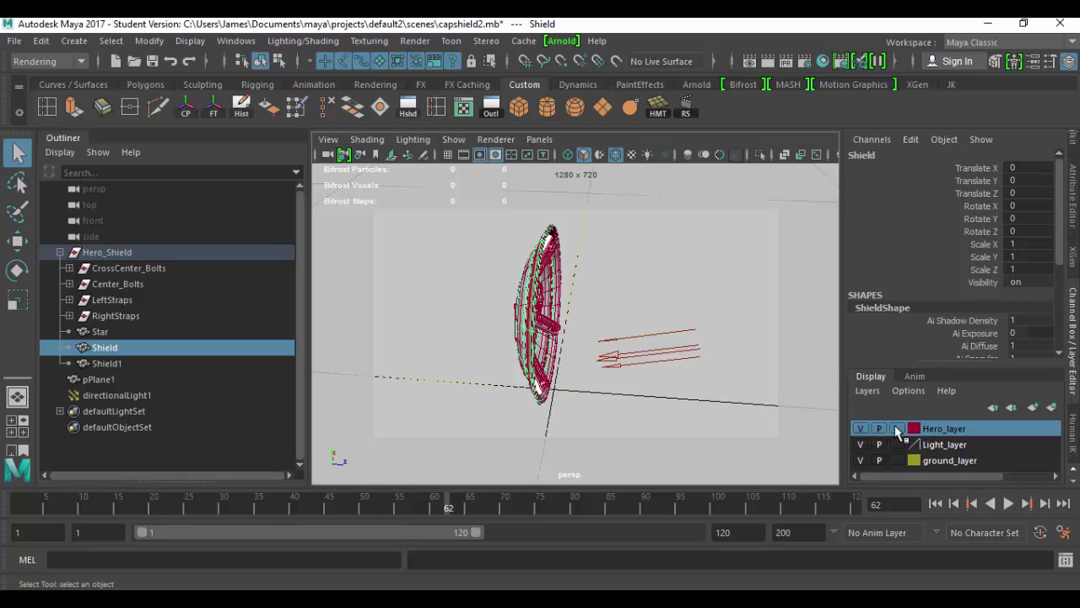
click(897, 428)
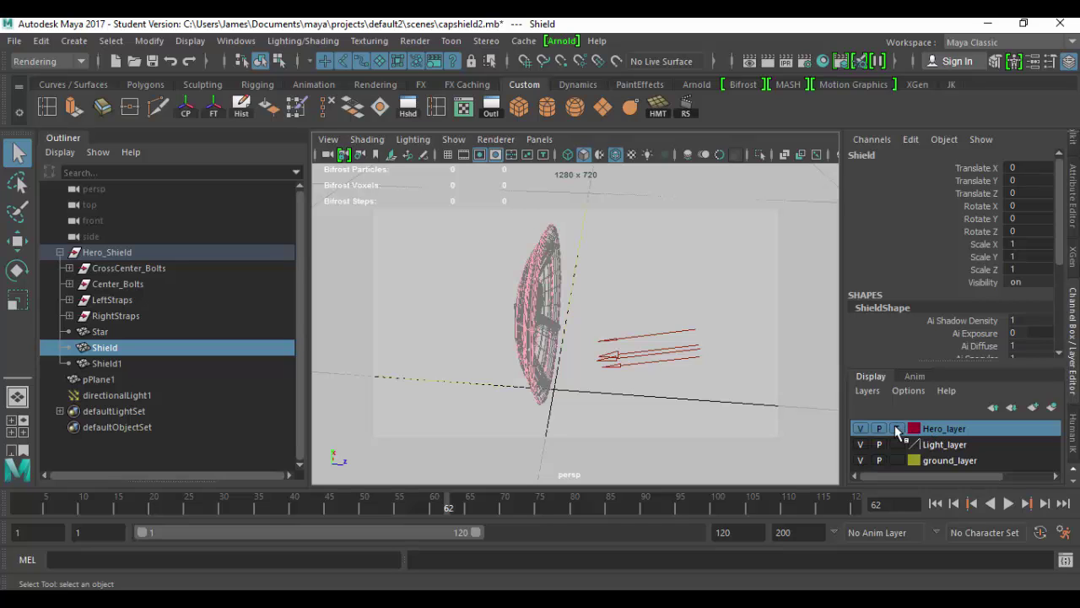
Step: Try to select the templated shield in the viewport from several angles
click(675, 398)
alt+drag(562, 393, 748, 321)
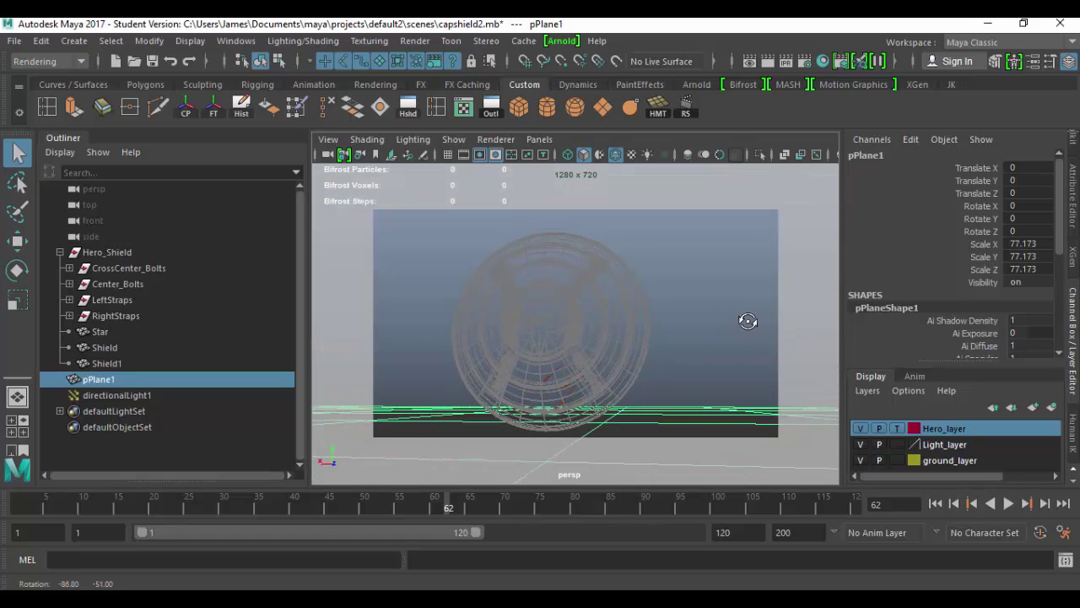
drag(603, 240, 683, 333)
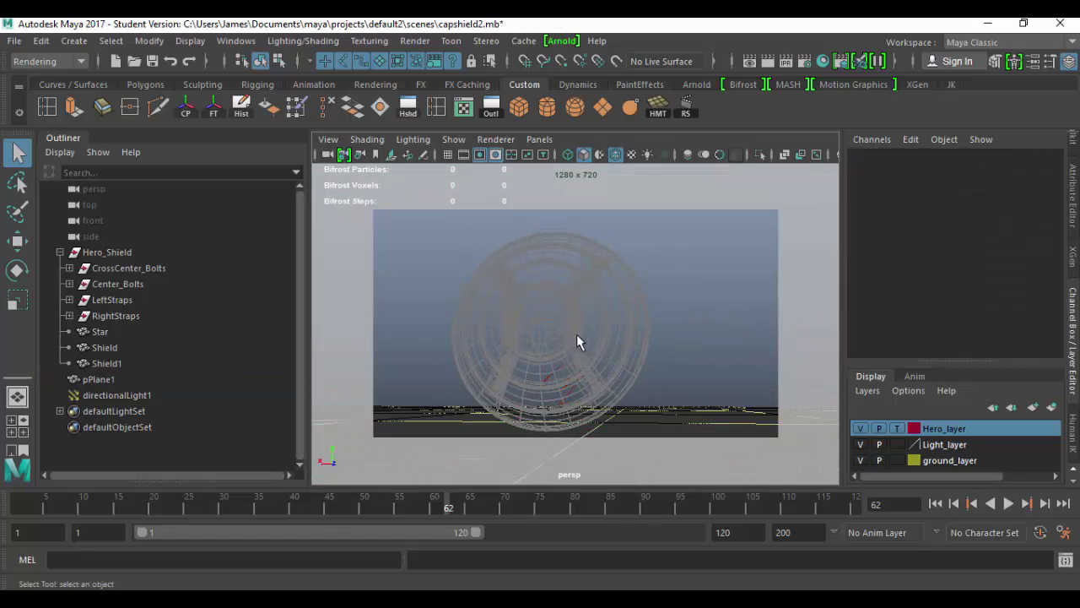
alt+drag(577, 335, 674, 347)
click(628, 363)
click(683, 389)
Step: Set Hero_layer's display type to Reference and try to select the shield from the front and back
click(897, 429)
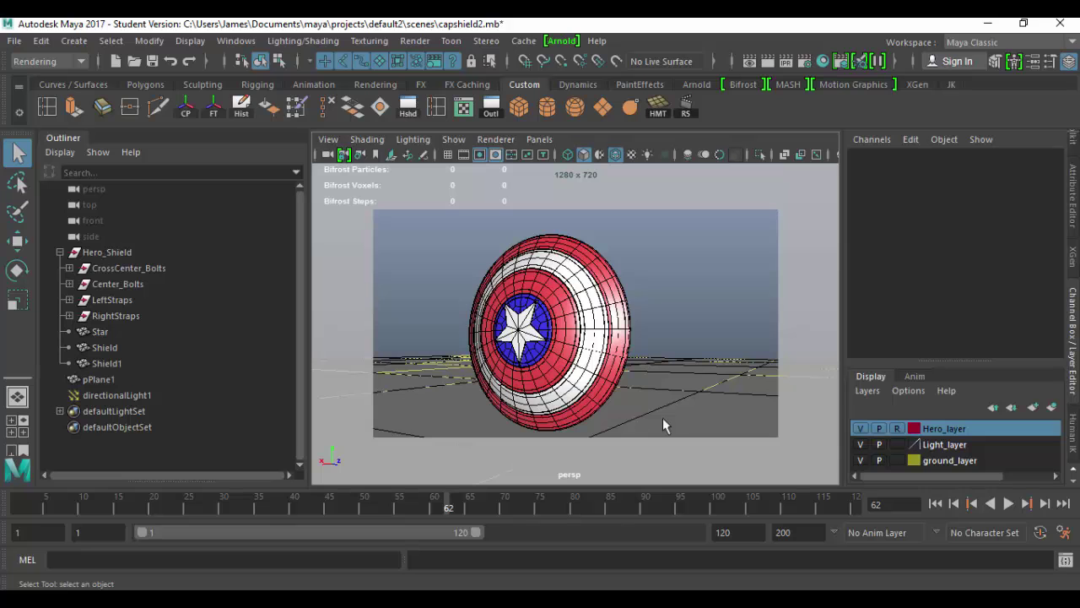
alt+drag(653, 369, 422, 375)
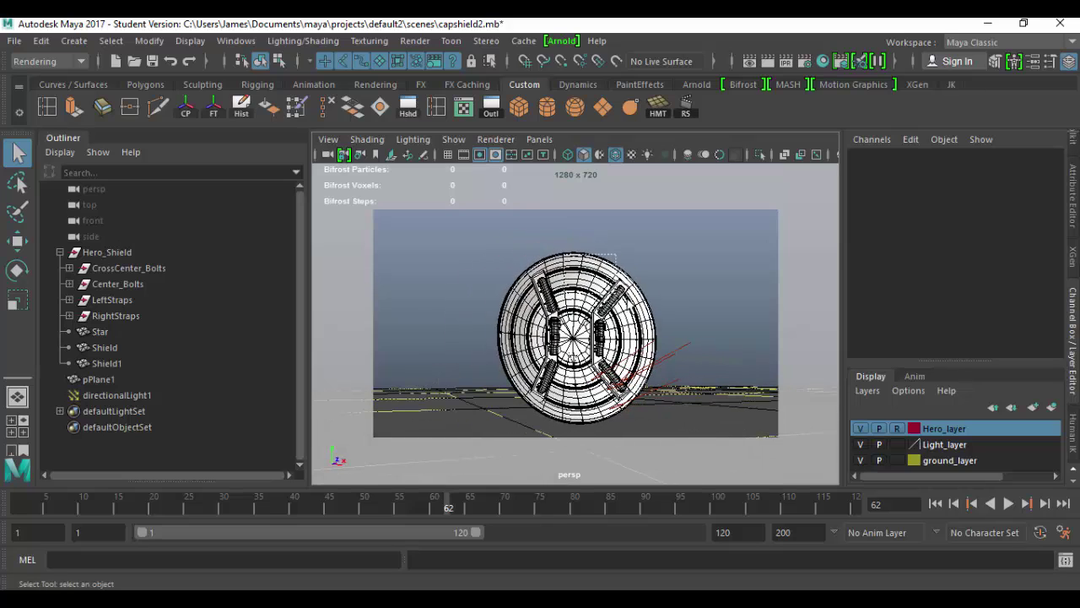
click(629, 311)
mouse_move(574, 354)
alt+mouse_down()
mouse_move(717, 416)
mouse_move(607, 405)
mouse_move(675, 382)
alt+mouse_up()
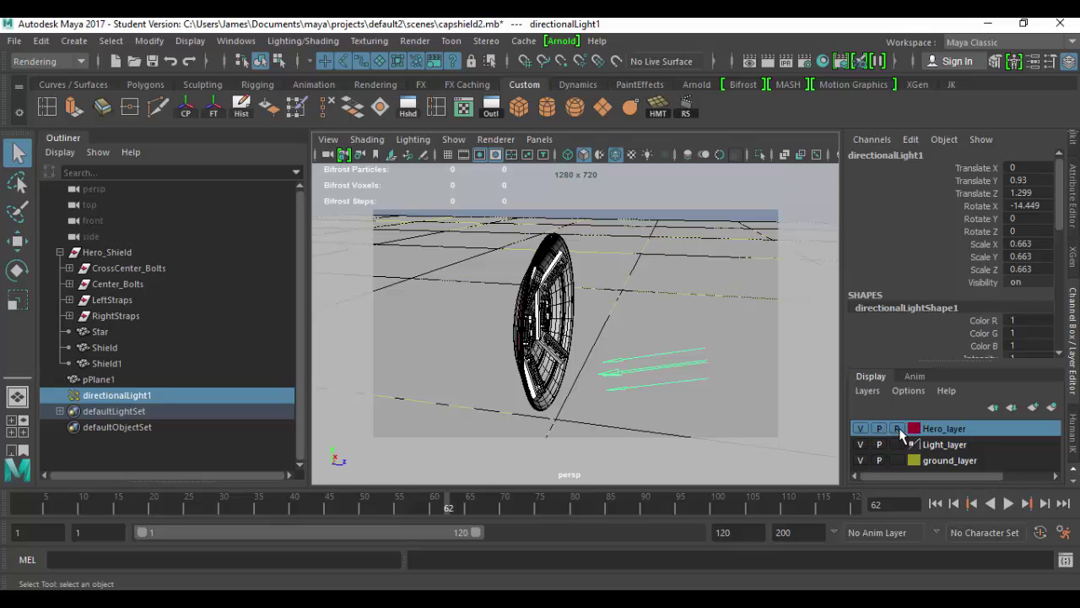
Step: Cycle Hero_layer's display type while examining the shield from several angles, and return it to normal
click(897, 429)
mouse_move(640, 409)
alt+mouse_down()
mouse_move(478, 465)
mouse_move(656, 445)
mouse_move(644, 406)
mouse_move(719, 425)
mouse_move(716, 415)
mouse_move(666, 434)
alt+mouse_up()
mouse_move(666, 433)
alt+right_down()
mouse_move(514, 301)
mouse_move(647, 433)
alt+right_up()
alt+drag(646, 433, 524, 353)
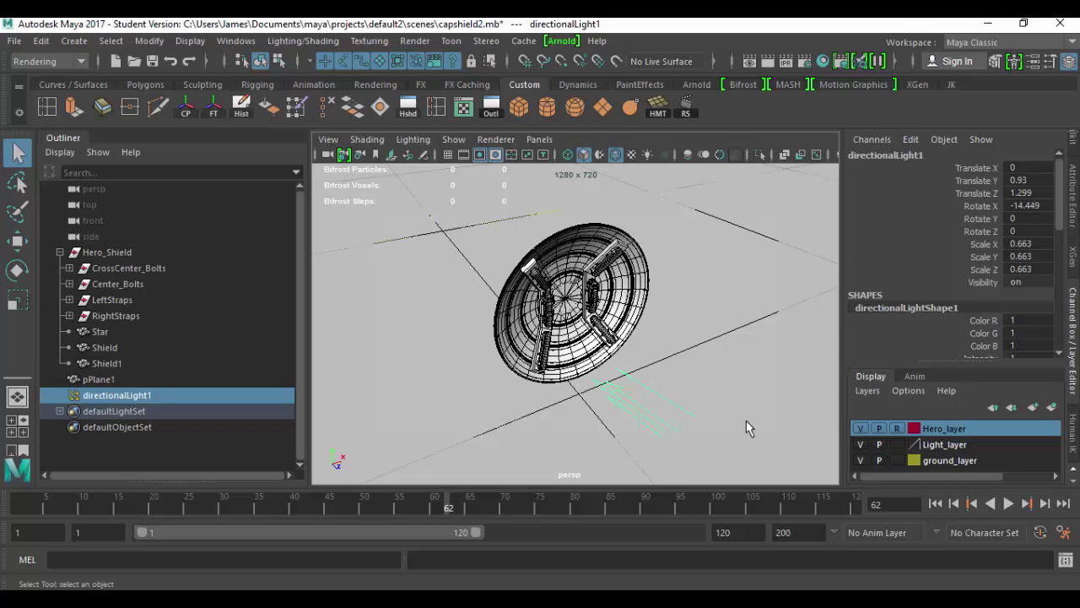
click(897, 429)
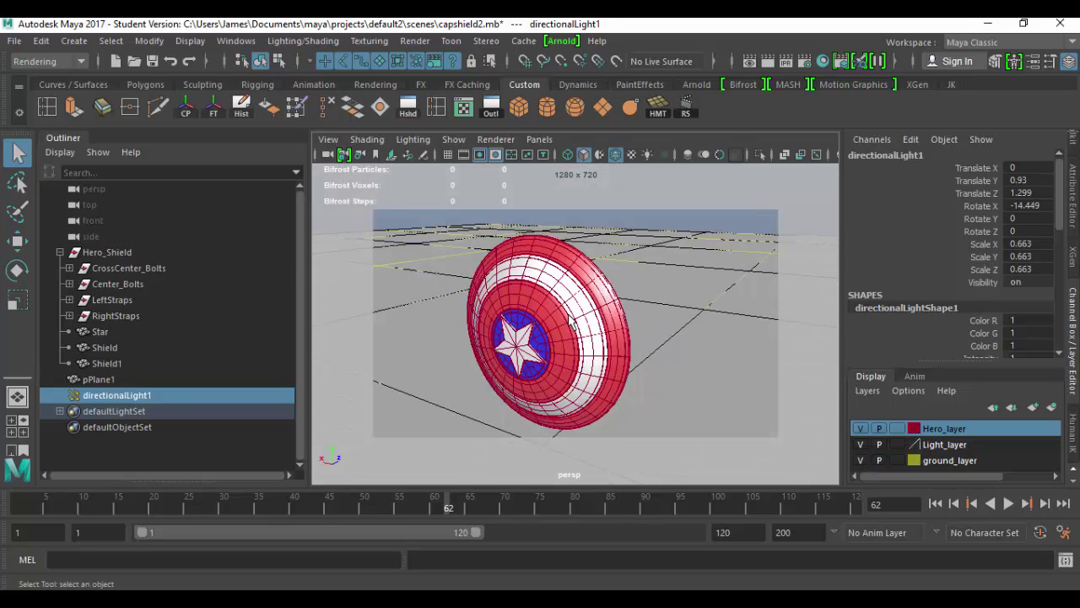
Step: Test selecting the shield's parts in the viewport from the front and back, finishing with the Shield mesh selected
click(572, 324)
alt+drag(573, 324, 439, 371)
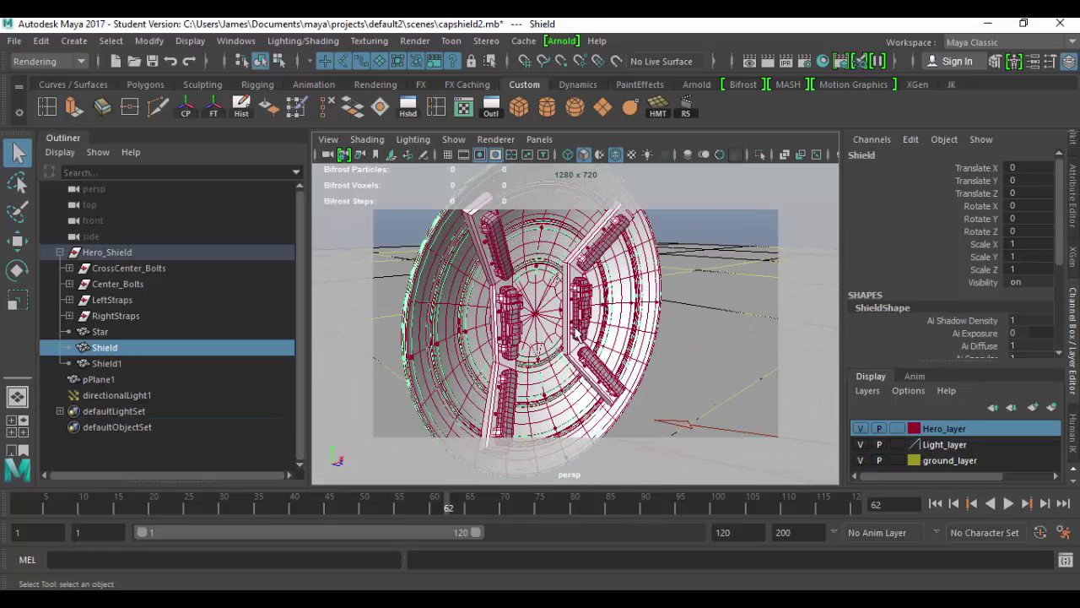
click(582, 314)
click(530, 336)
click(555, 355)
alt+drag(556, 355, 682, 361)
scroll(642, 355, down, 5)
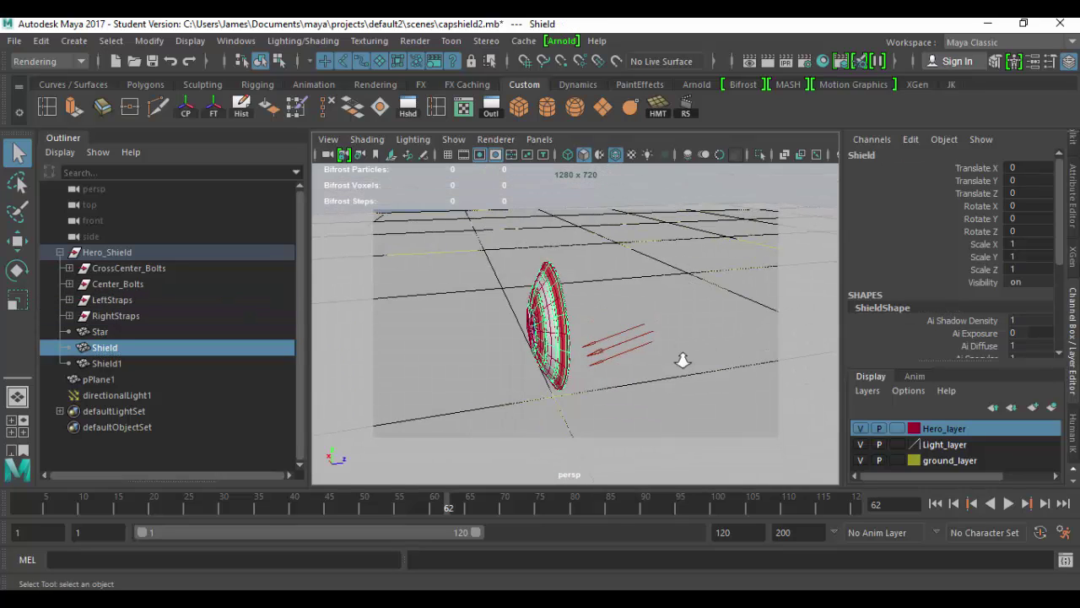
scroll(683, 360, up, 3)
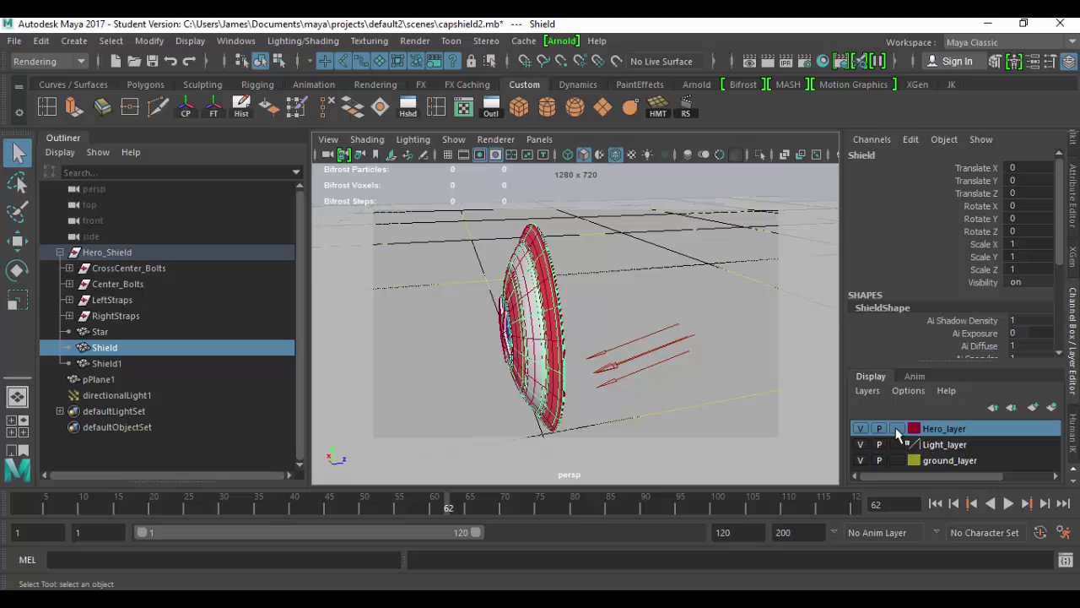
Step: Move Hero_layer down one place and back up, move Light_layer below ground_layer and reselect Hero_layer
click(1012, 409)
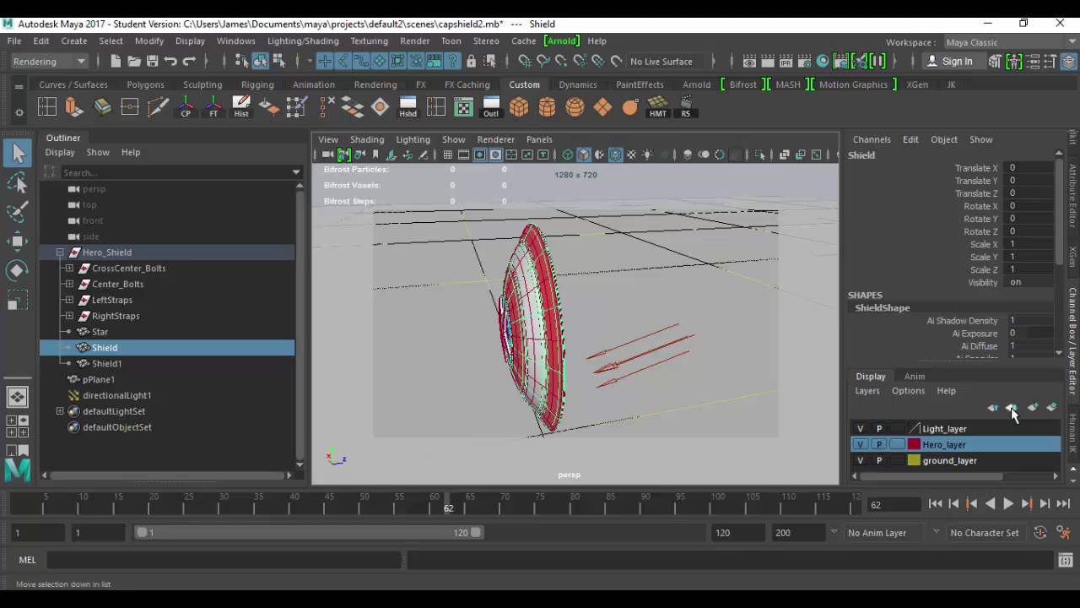
click(993, 408)
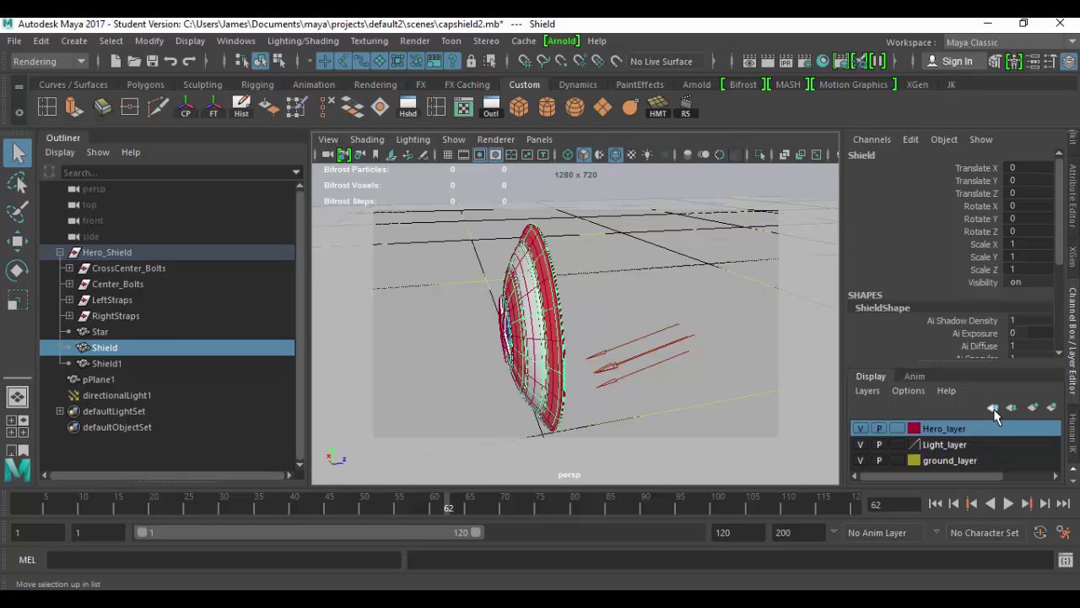
click(971, 442)
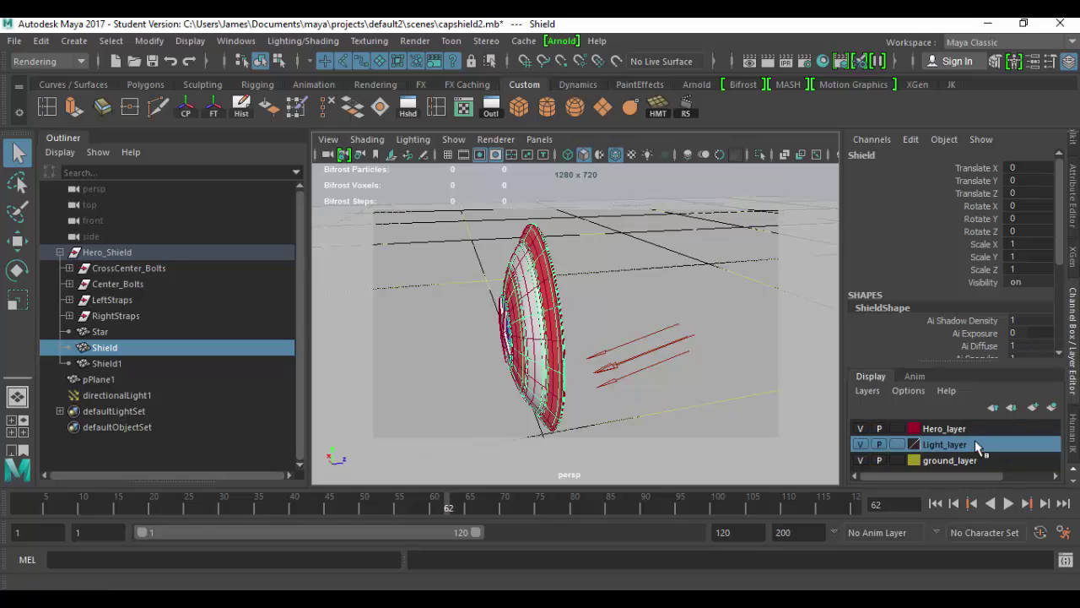
click(1014, 409)
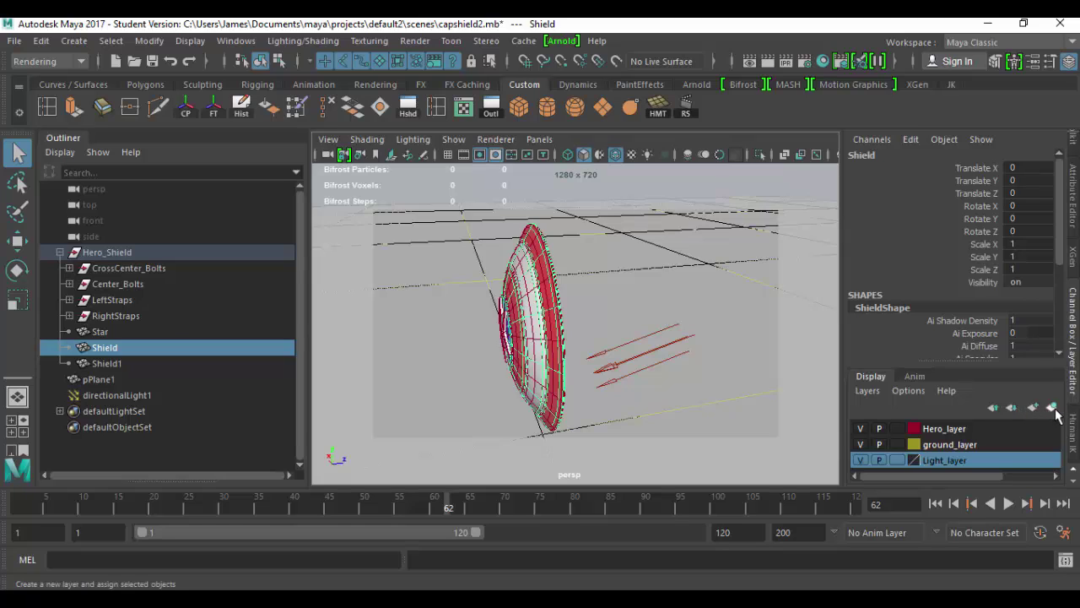
click(971, 429)
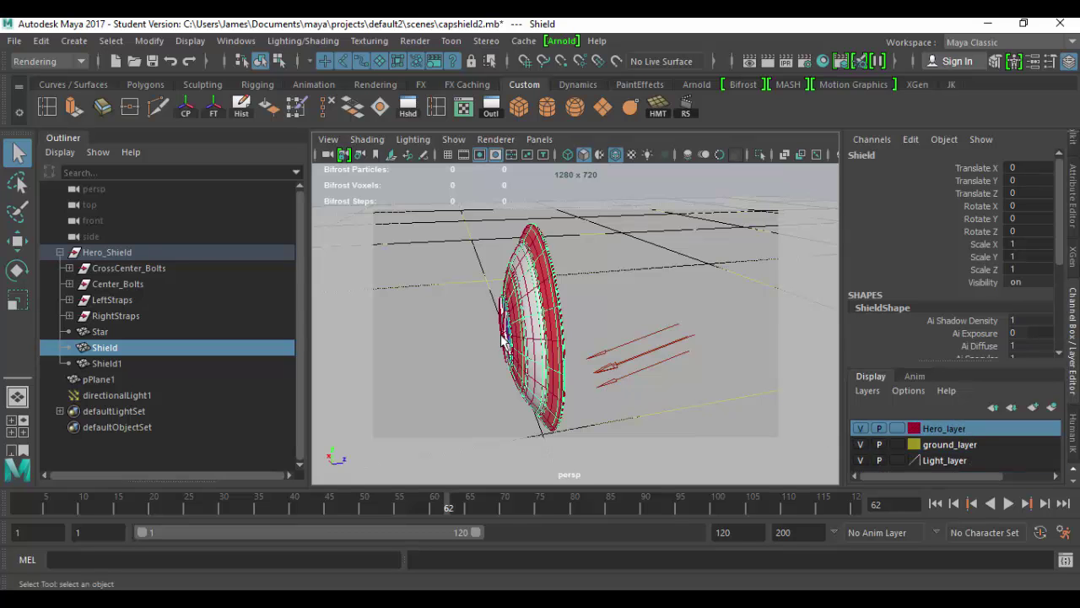
Step: Try picking the ground plane and the shield in the viewport, and select the Star mesh in the Hero_Shield group
alt+drag(487, 337, 498, 379)
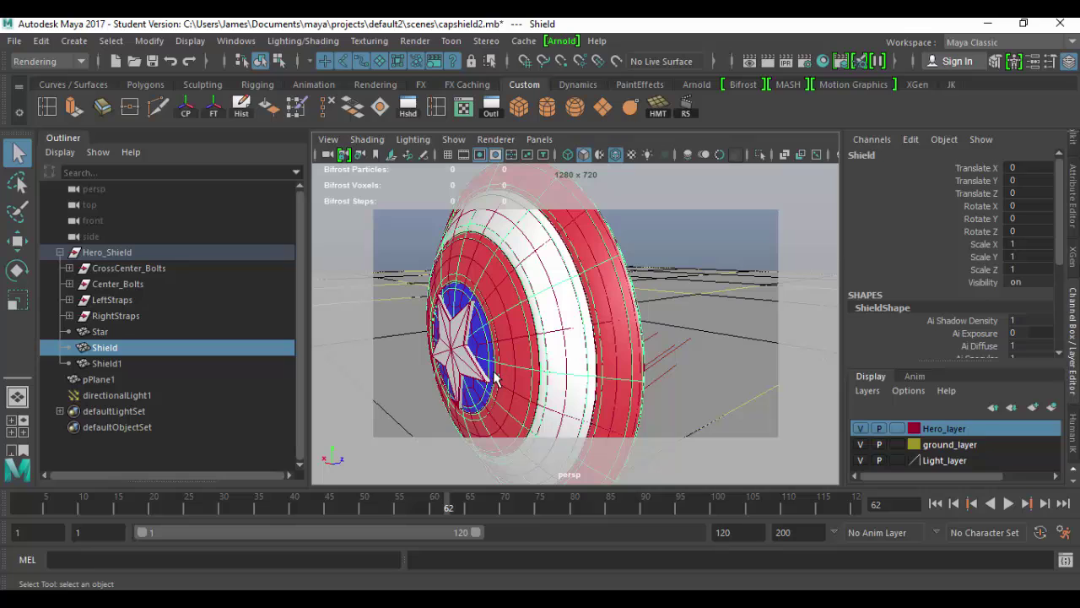
click(400, 355)
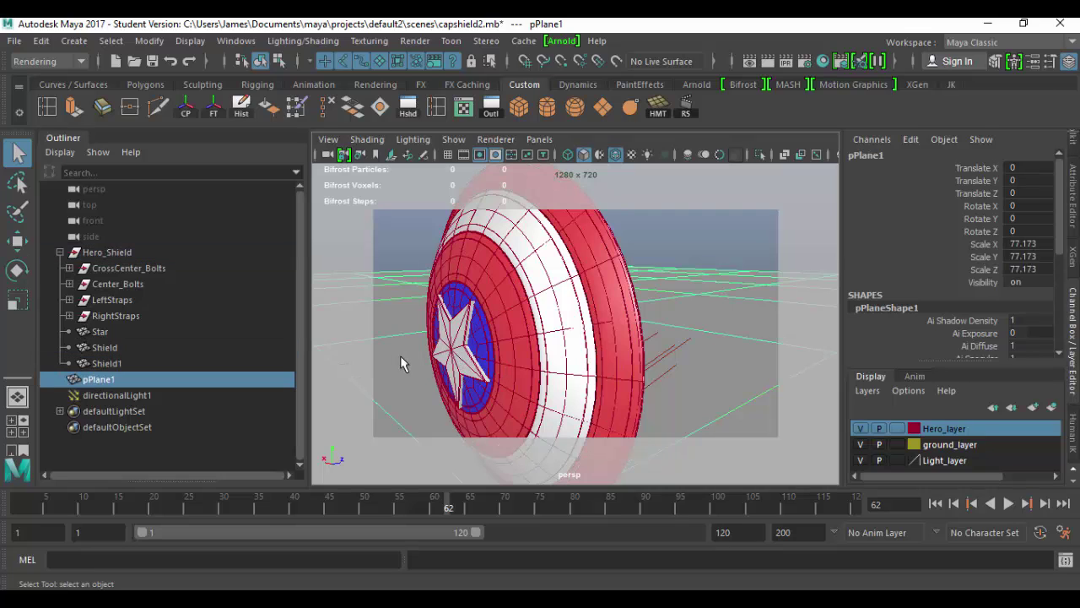
click(463, 362)
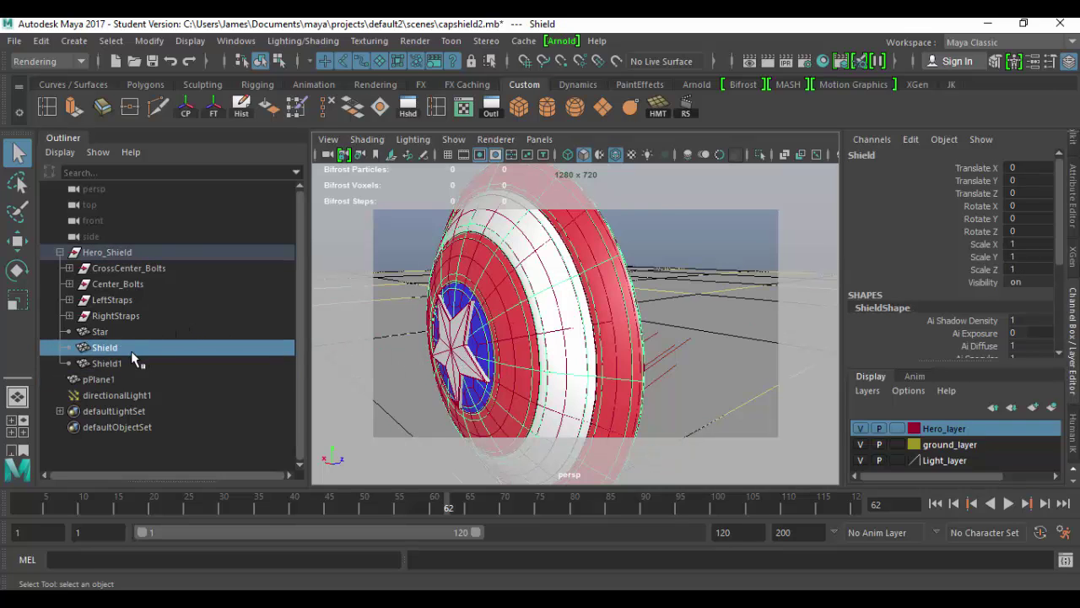
click(107, 330)
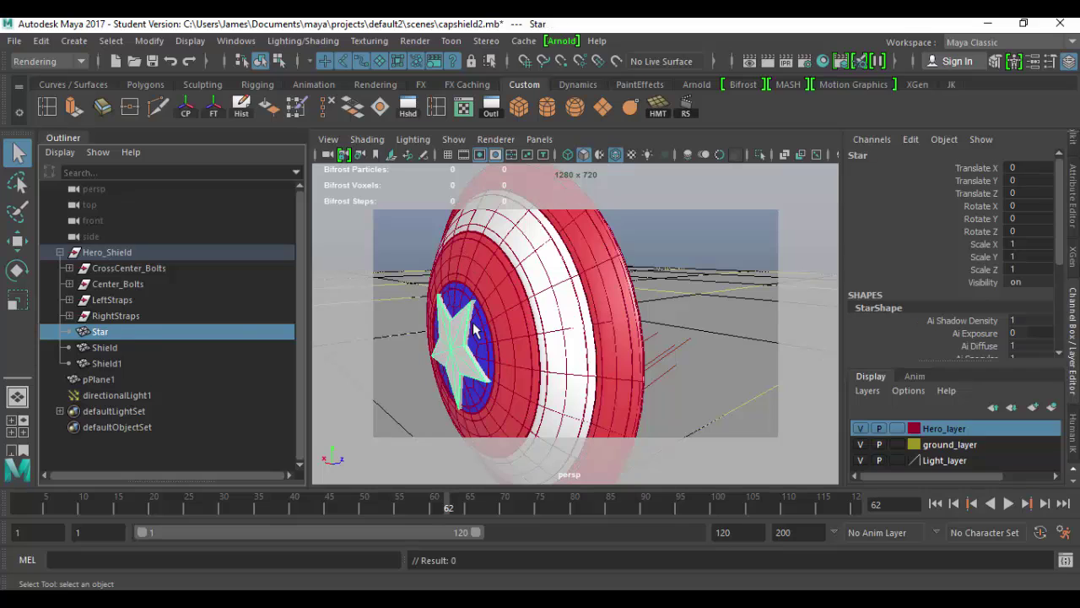
Step: Try to remove the selected Star mesh from Hero_layer, and check it by toggling the layer's visibility off and on
right_click(1005, 432)
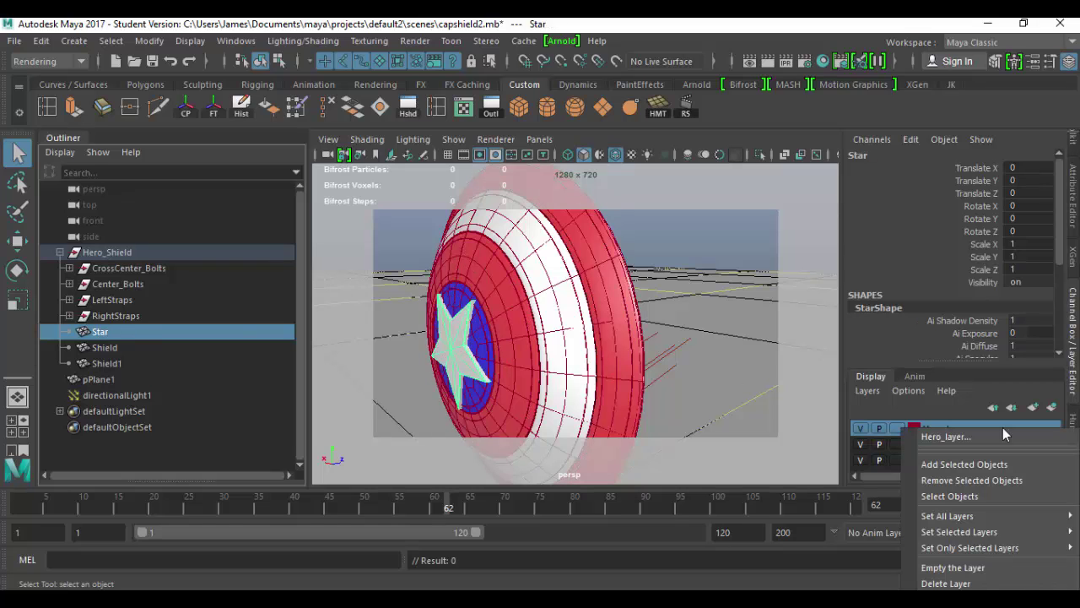
click(970, 484)
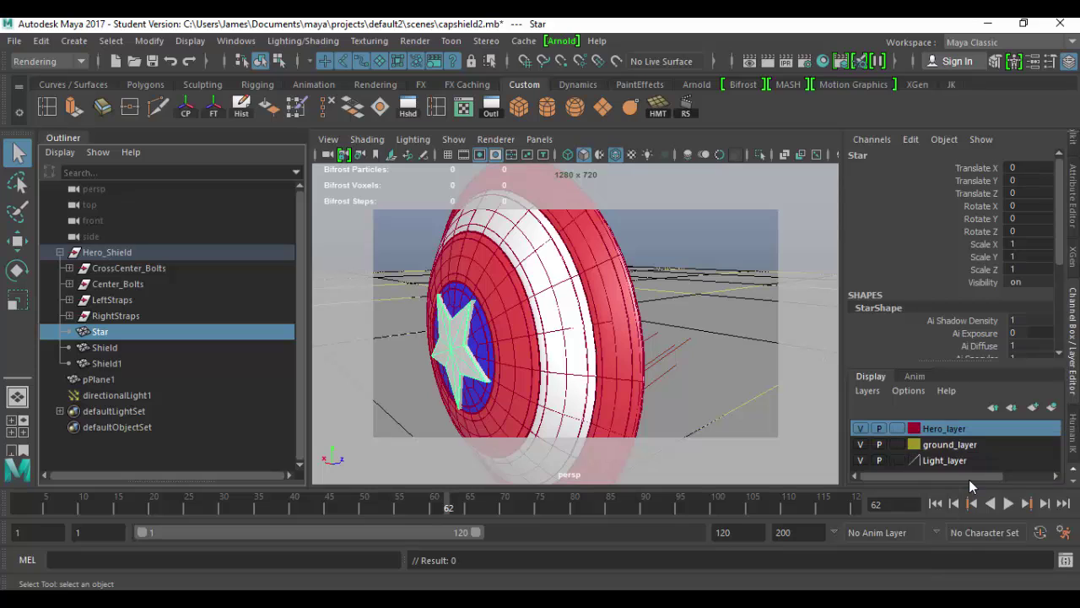
click(859, 429)
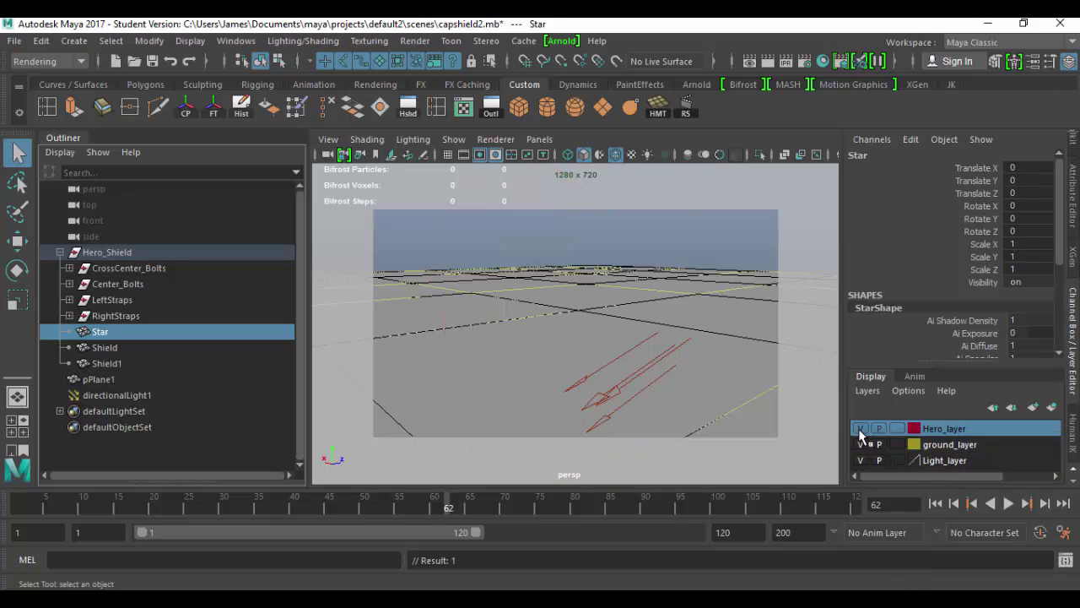
click(860, 429)
click(860, 429)
click(860, 429)
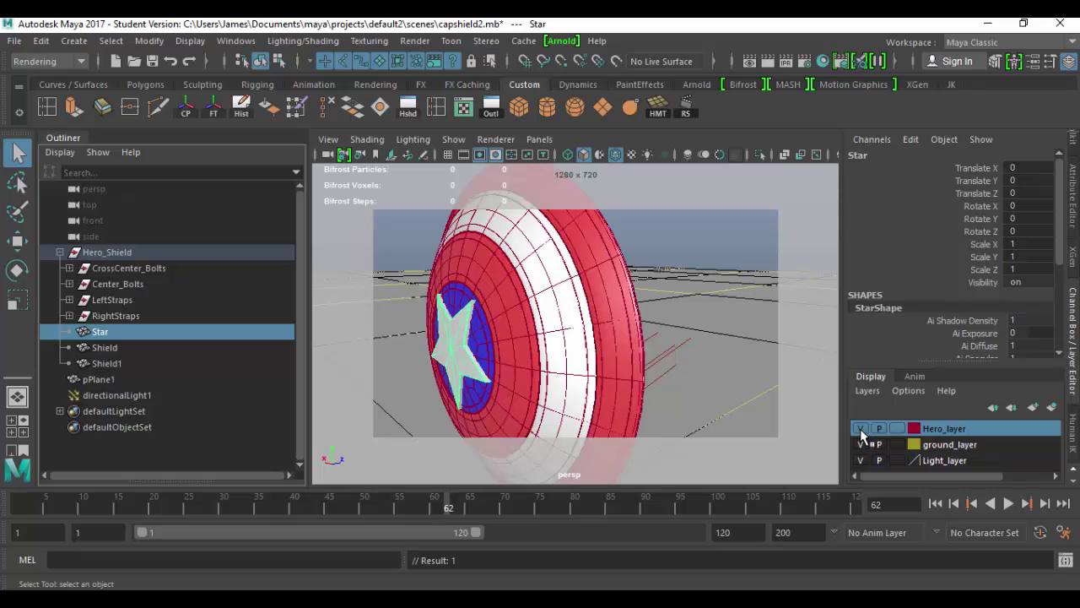
click(860, 429)
click(860, 429)
Step: Select the Hero_Shield group and remove it from Hero_layer
click(97, 253)
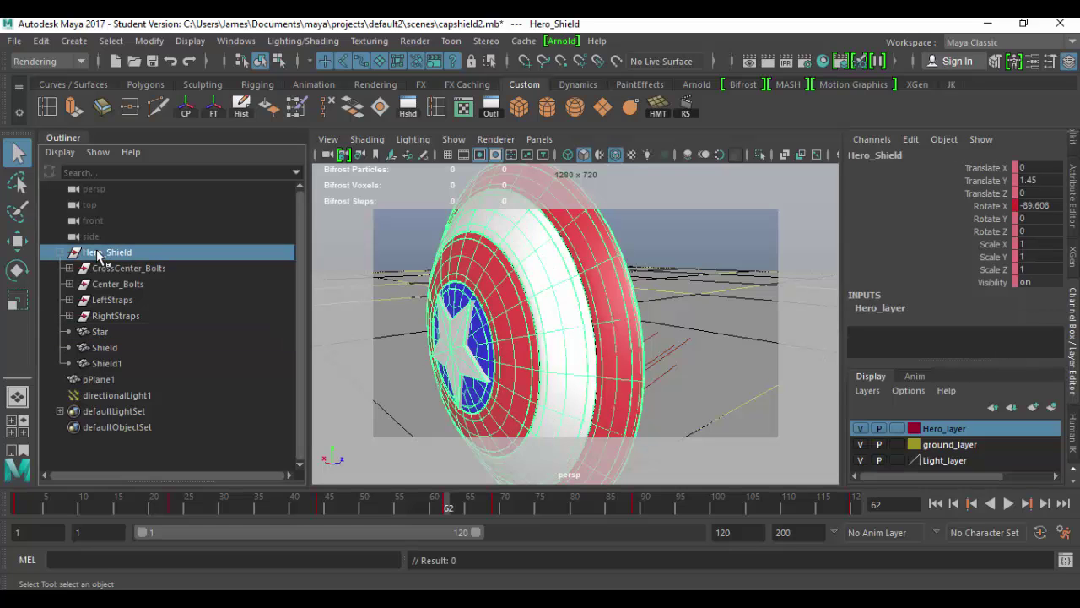
click(108, 333)
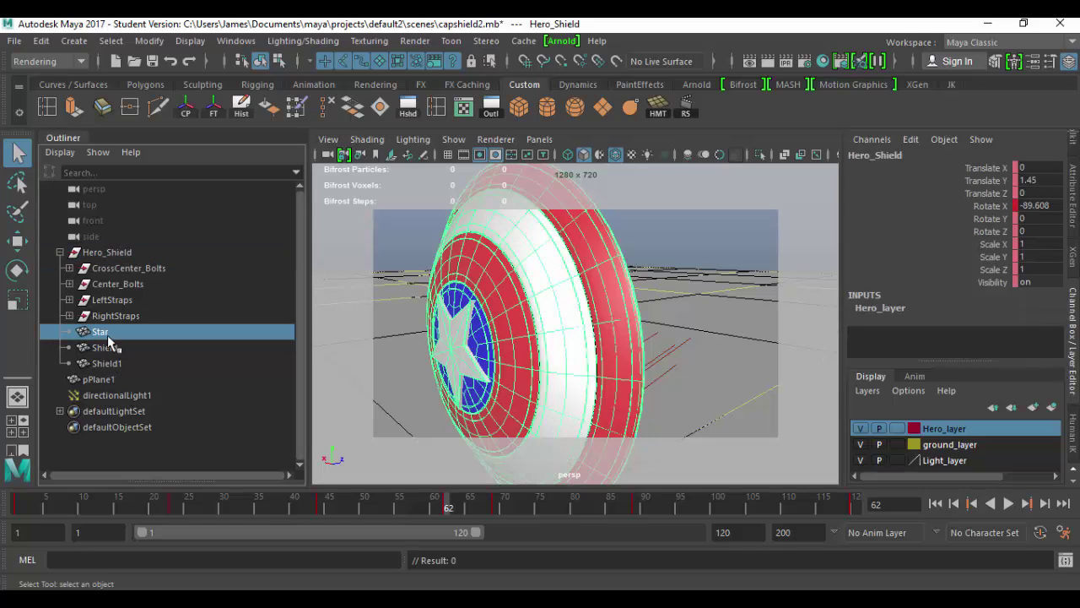
click(122, 269)
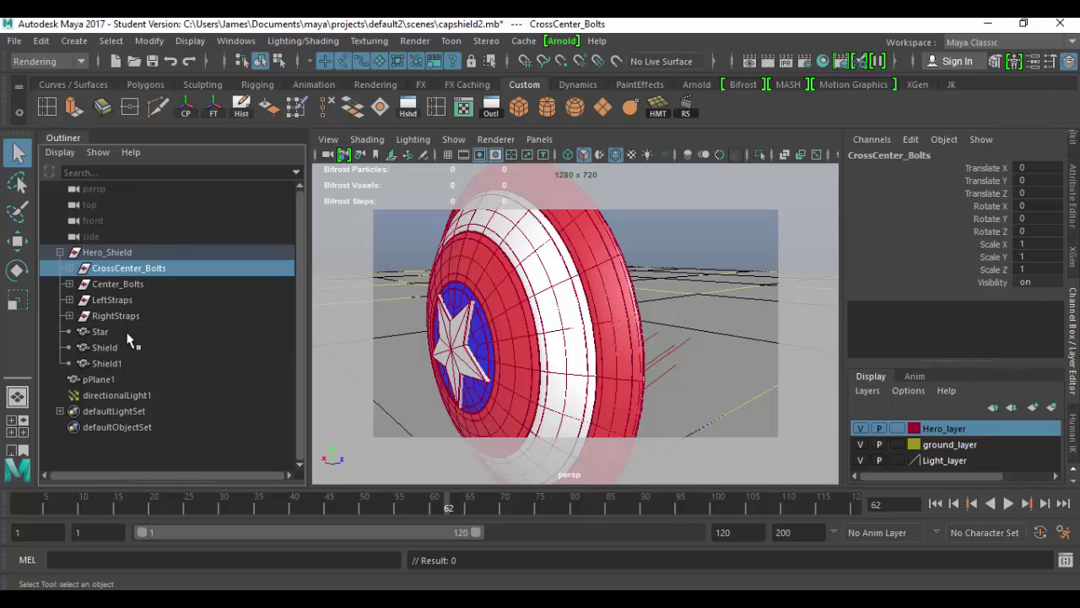
click(129, 253)
right_click(981, 429)
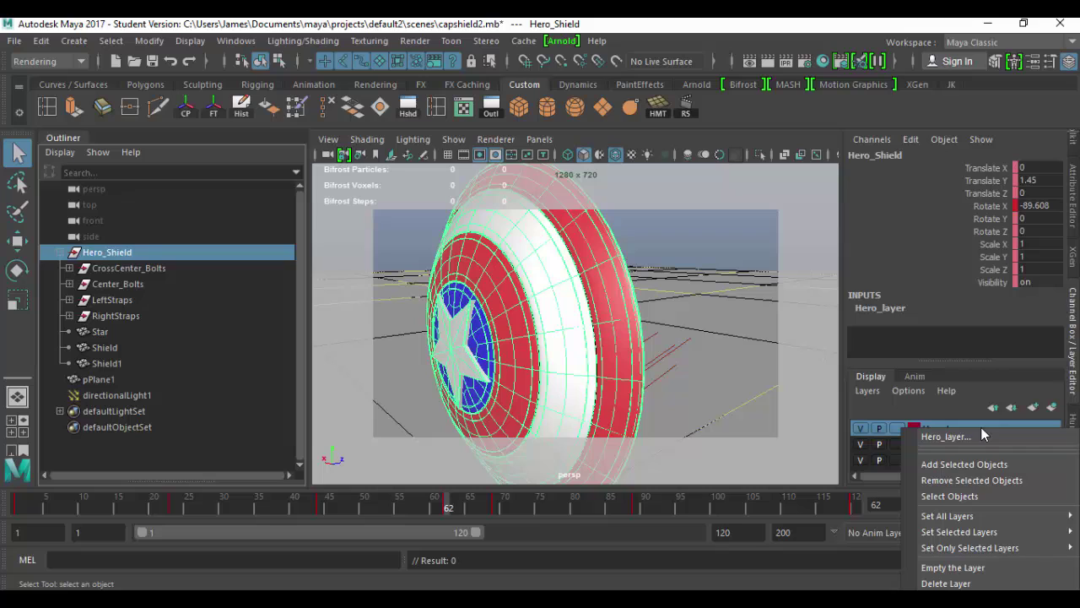
click(992, 480)
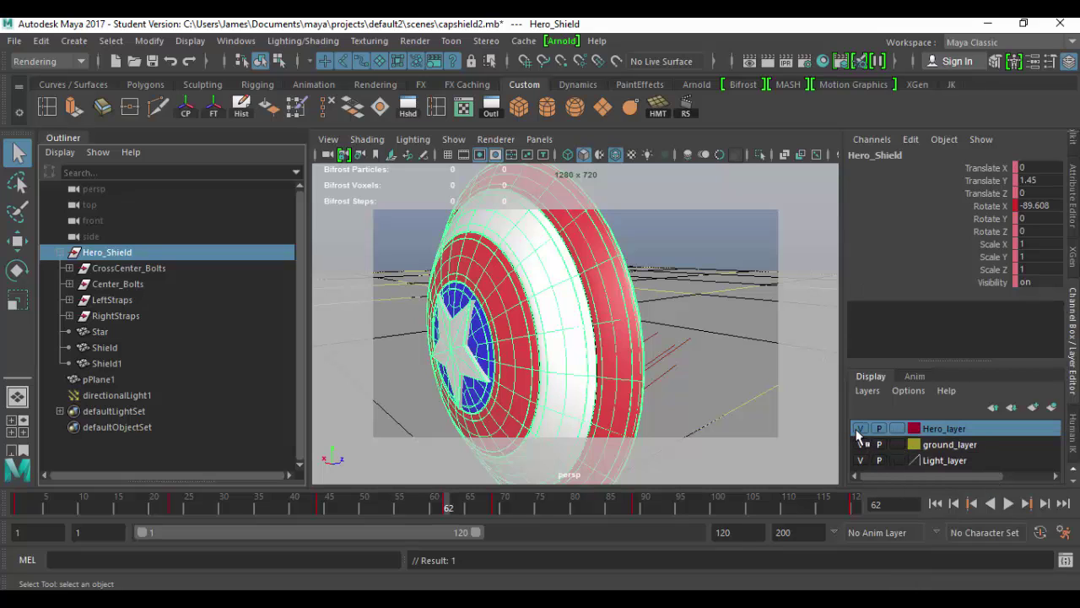
Step: Add all Hero_Shield children from CrossCenter_Bolts to Shield1 to Hero_layer, and check by toggling the layer's visibility
click(146, 269)
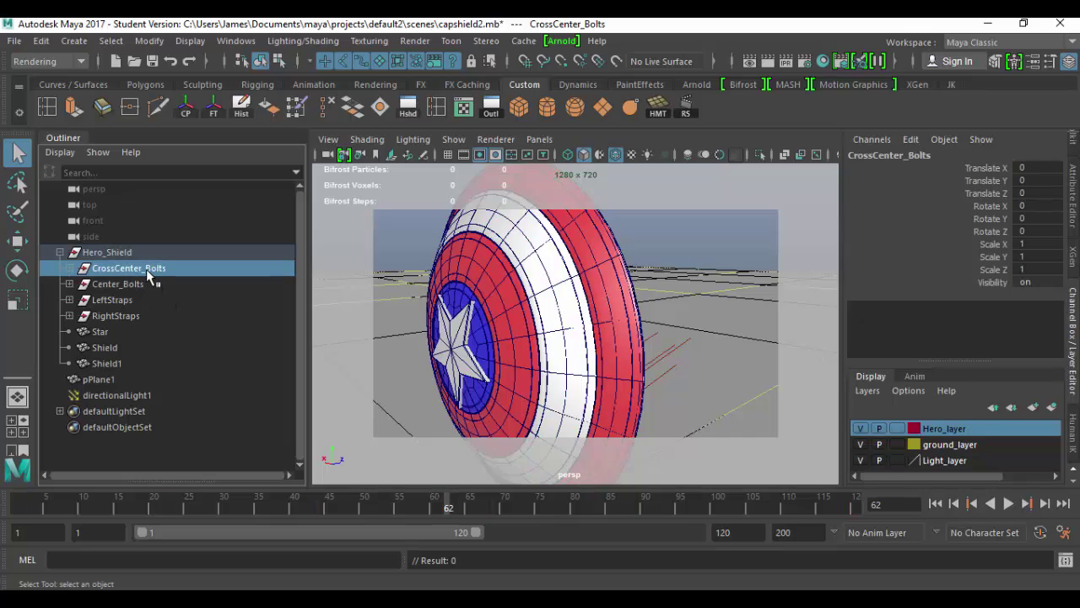
shift+click(134, 364)
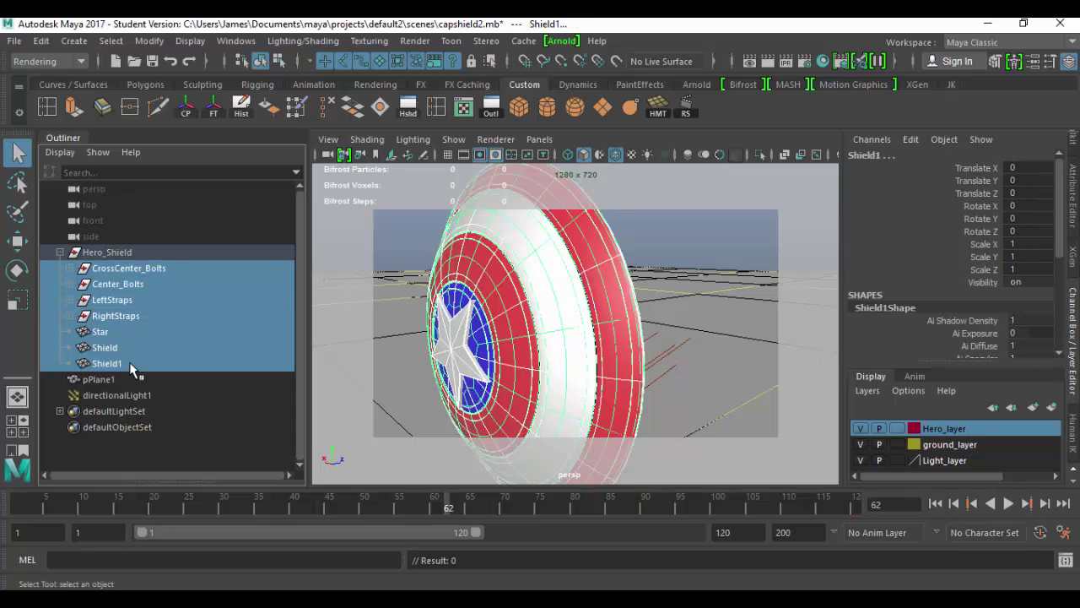
right_click(996, 424)
click(998, 459)
click(868, 429)
click(867, 429)
Step: Remove only the Star mesh from Hero_layer, and toggle the layer's visibility off and on to check
click(115, 332)
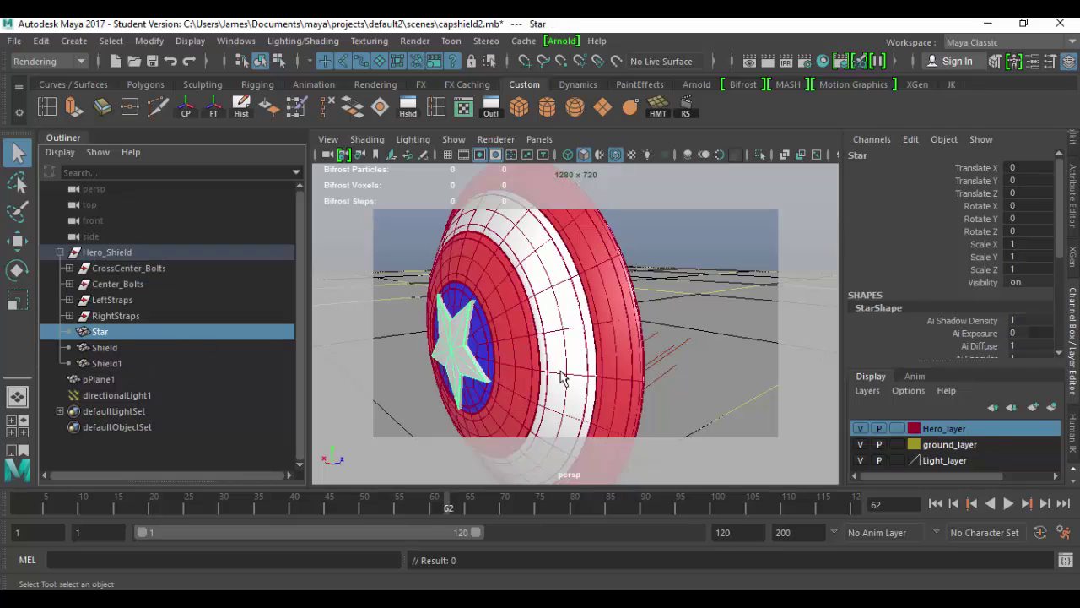
right_click(1001, 430)
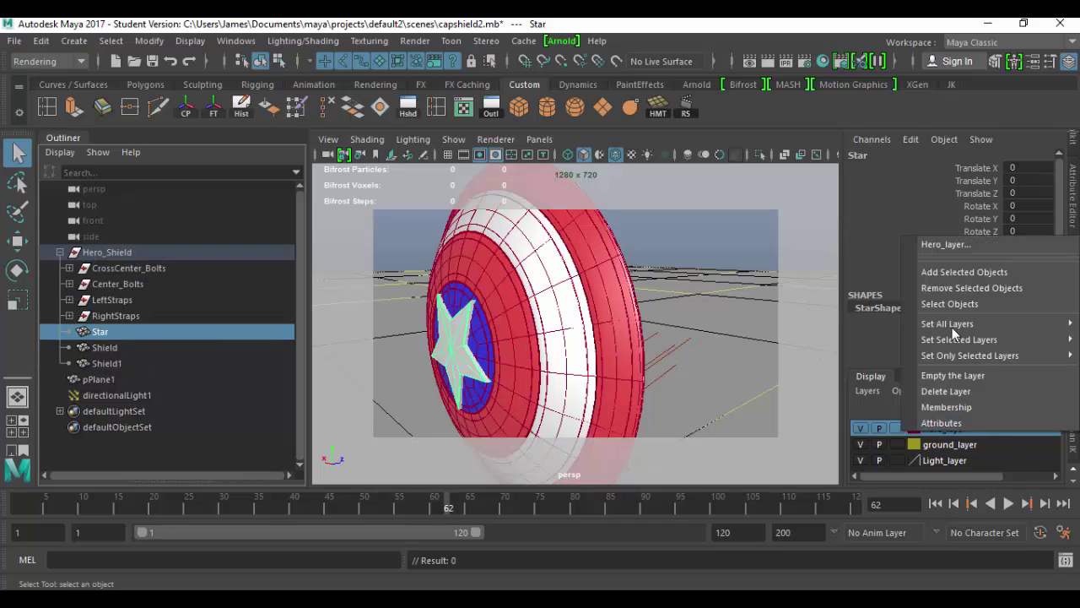
click(971, 288)
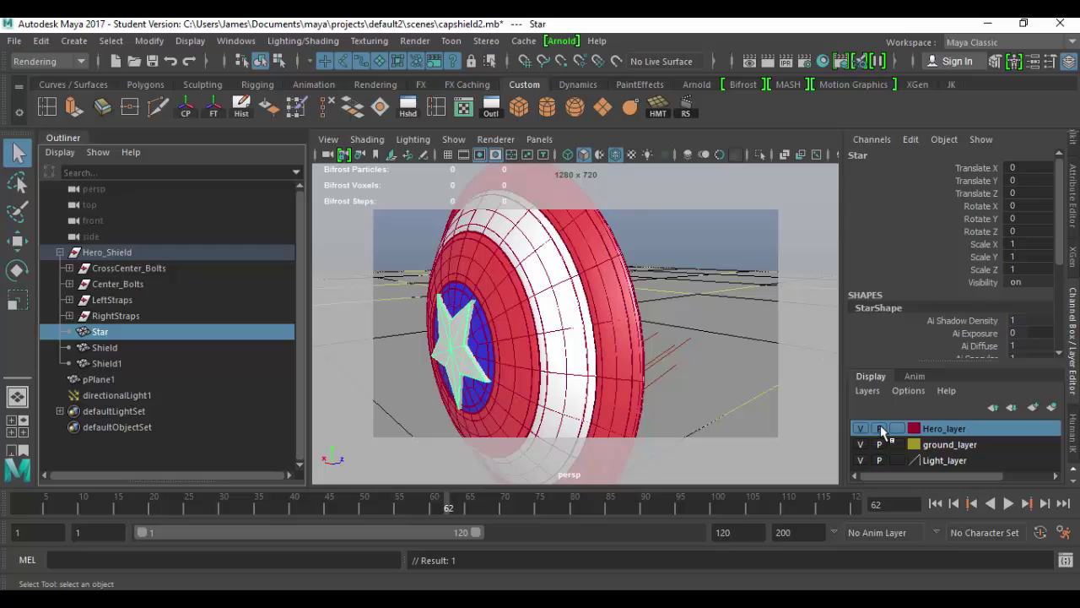
click(866, 428)
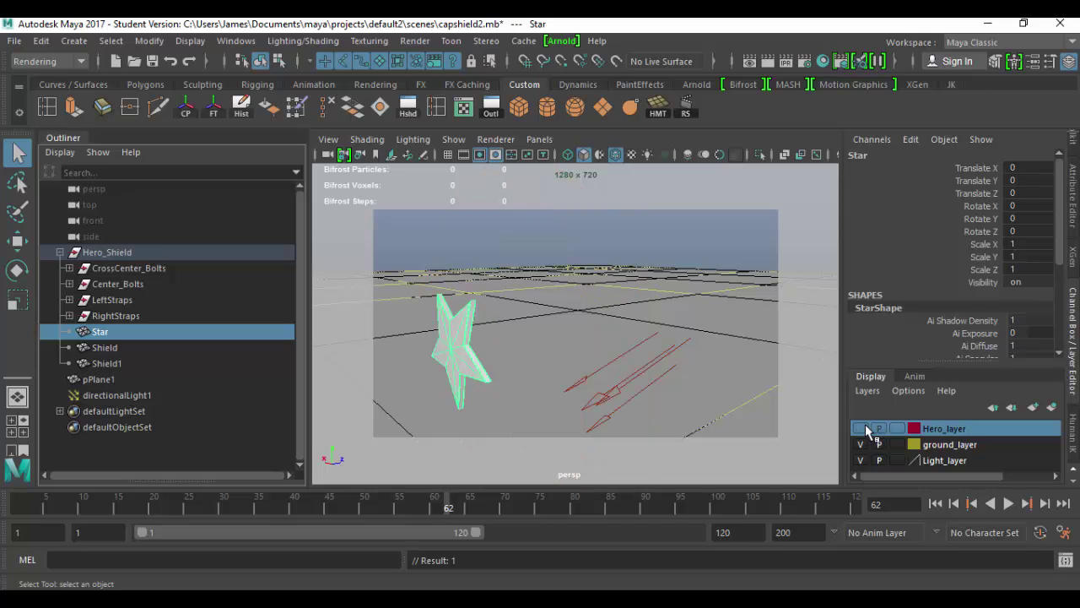
click(866, 427)
click(867, 428)
click(867, 428)
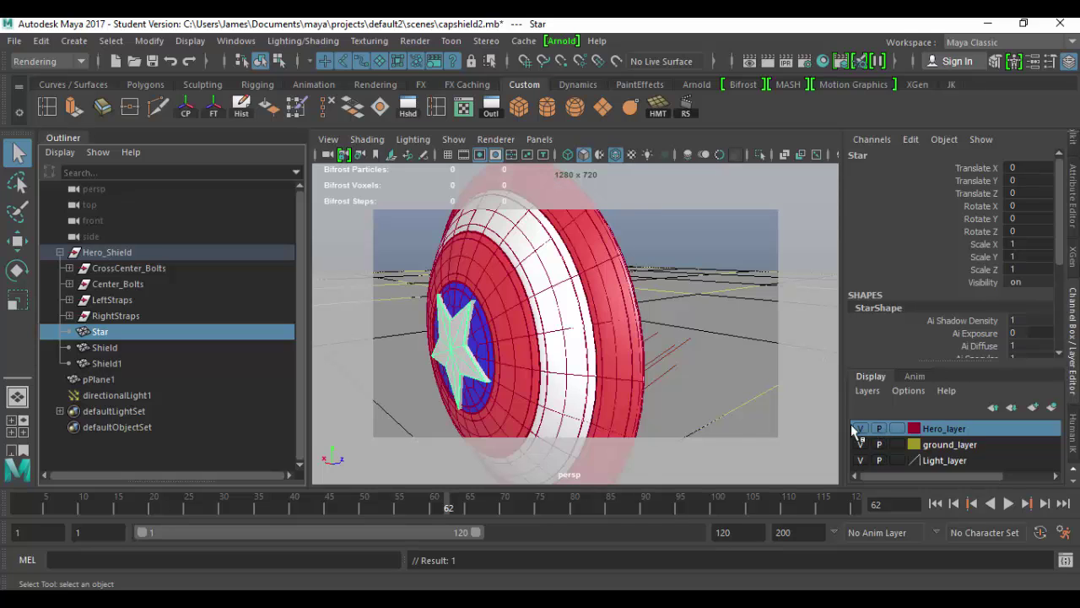
Step: Play the shield animation viewed from another side and stop it at frame 17
alt+drag(593, 393, 737, 422)
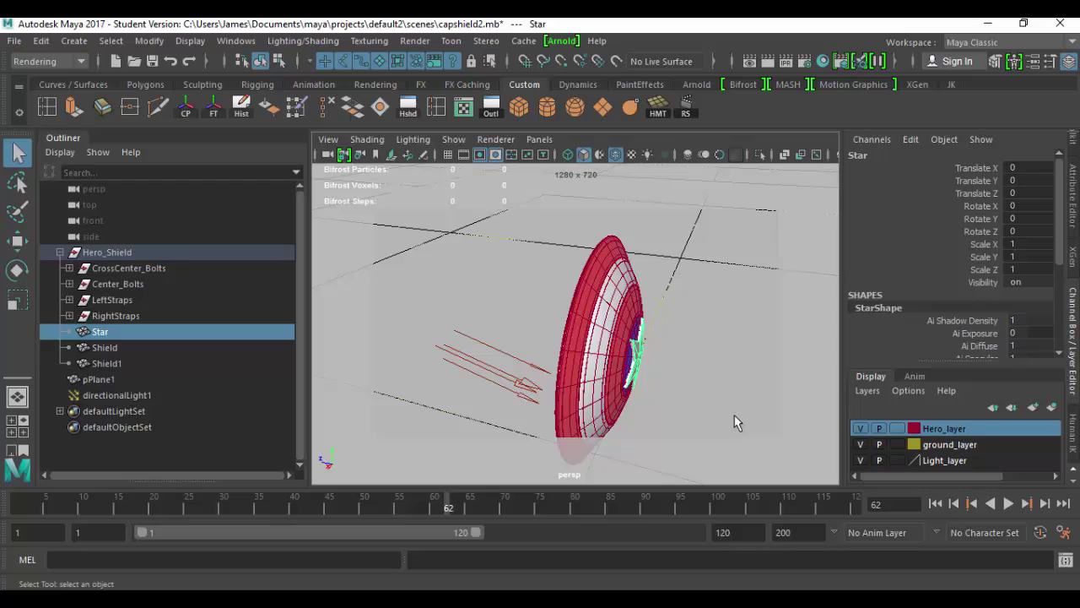
key(alt+v)
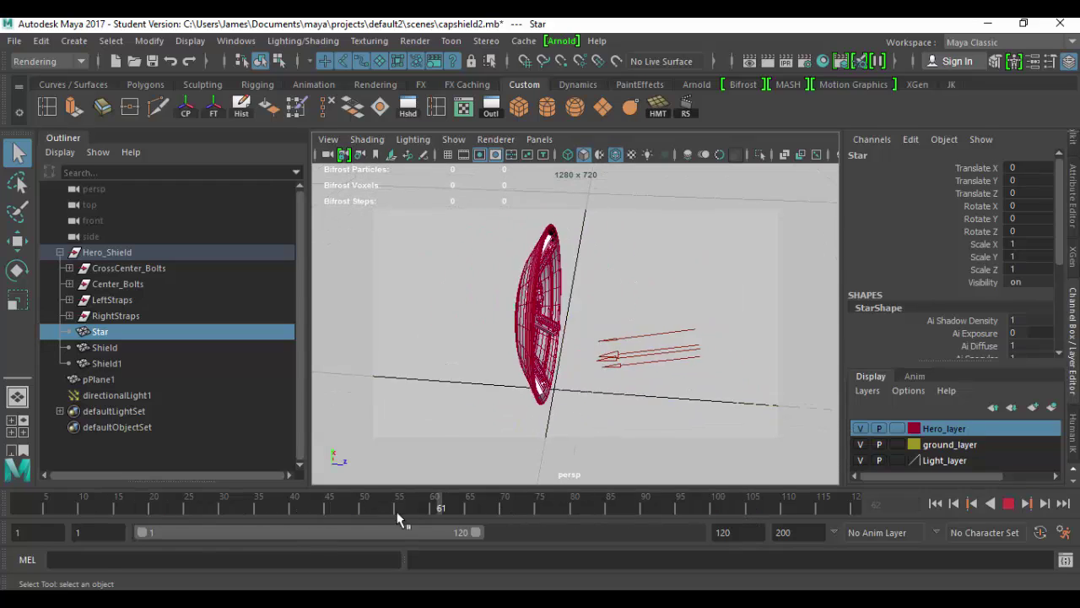
click(133, 506)
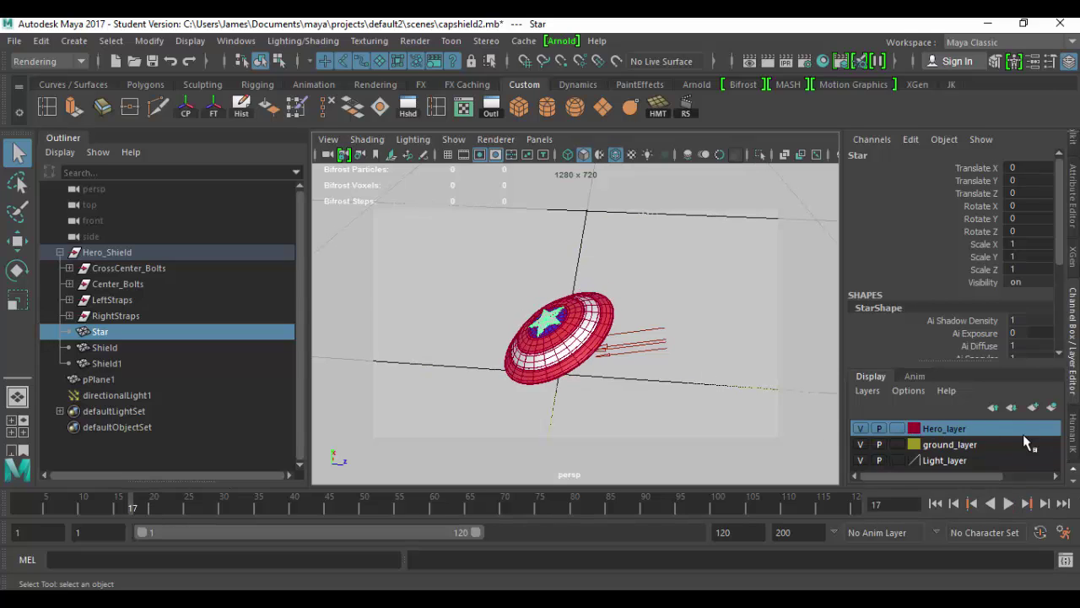
Step: Add the Star mesh back to Hero_layer and check by toggling the layer's visibility off and on
right_click(997, 429)
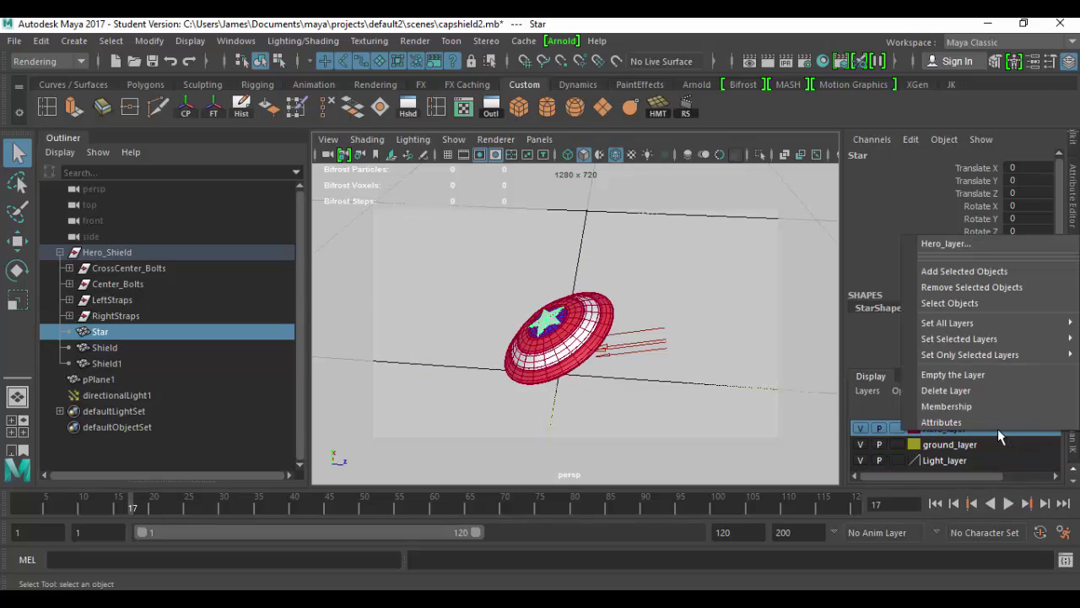
click(957, 274)
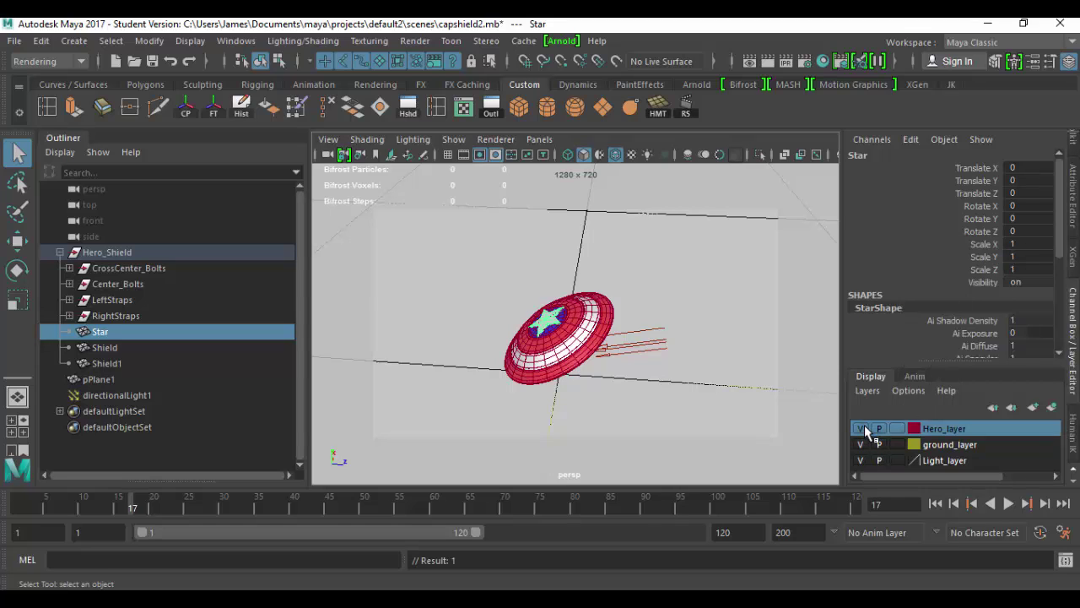
click(864, 426)
click(864, 426)
Step: Cycle Hero_layer's display type through template and reference back to normal while viewing the tilted shield
alt+drag(713, 368, 643, 368)
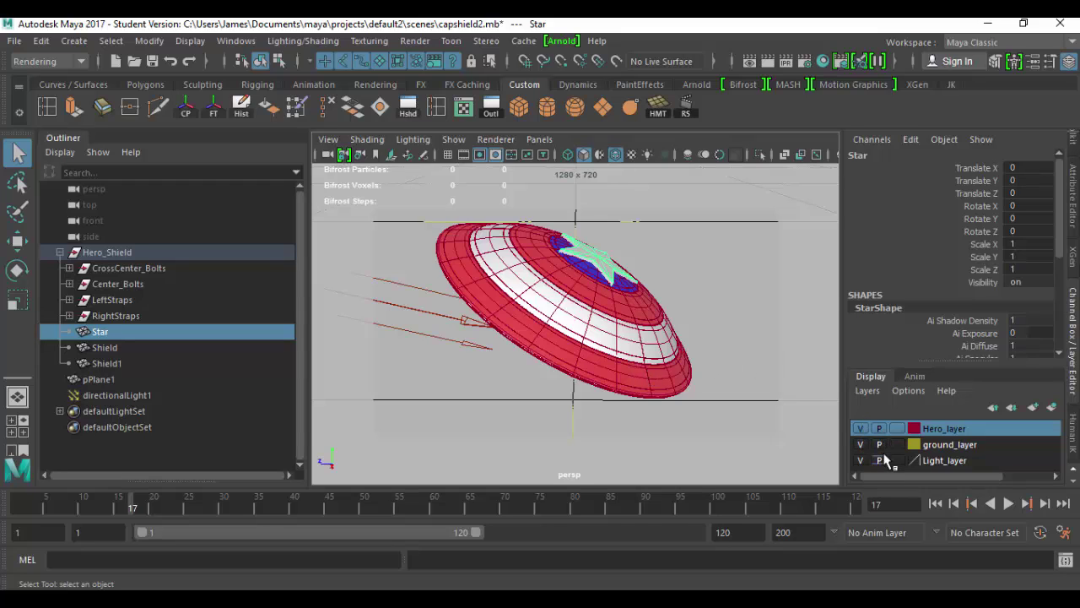
click(898, 428)
click(898, 429)
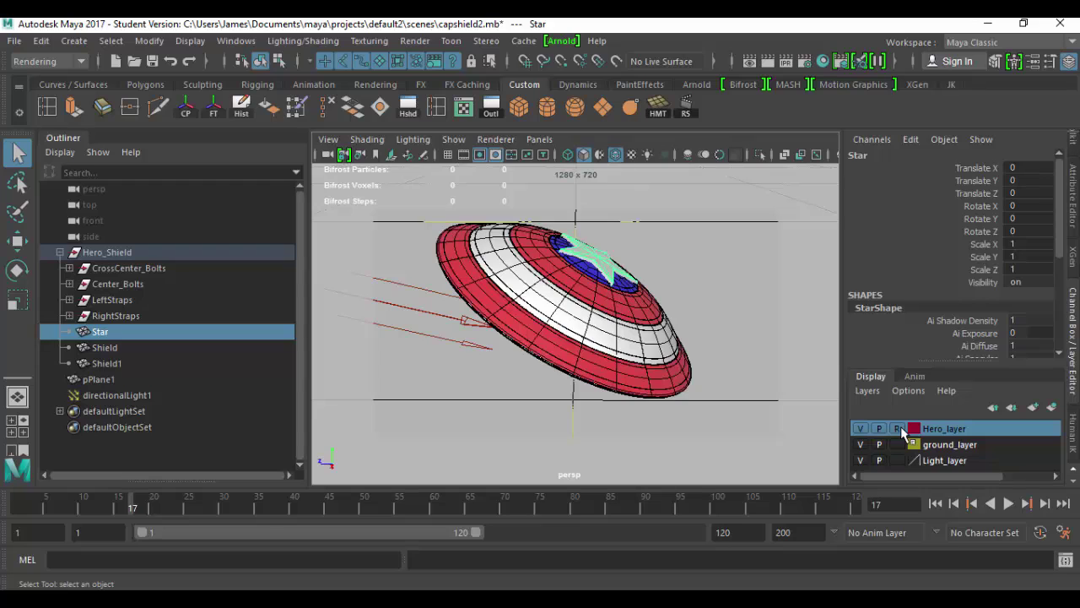
click(898, 429)
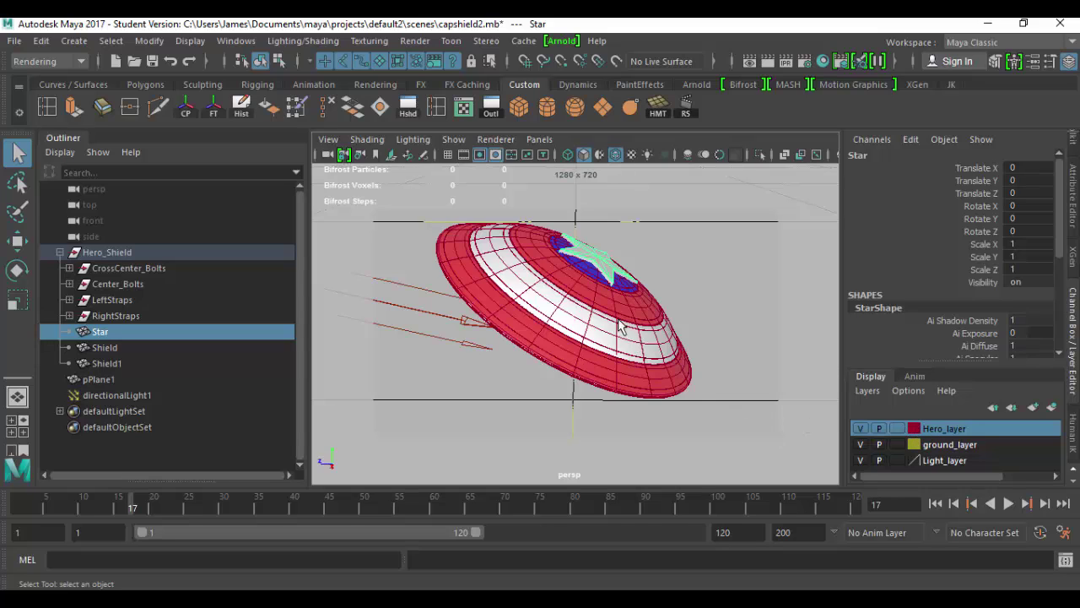
Step: Review Hero_layer's edit settings and color mode options, and close them without saving
double_click(994, 428)
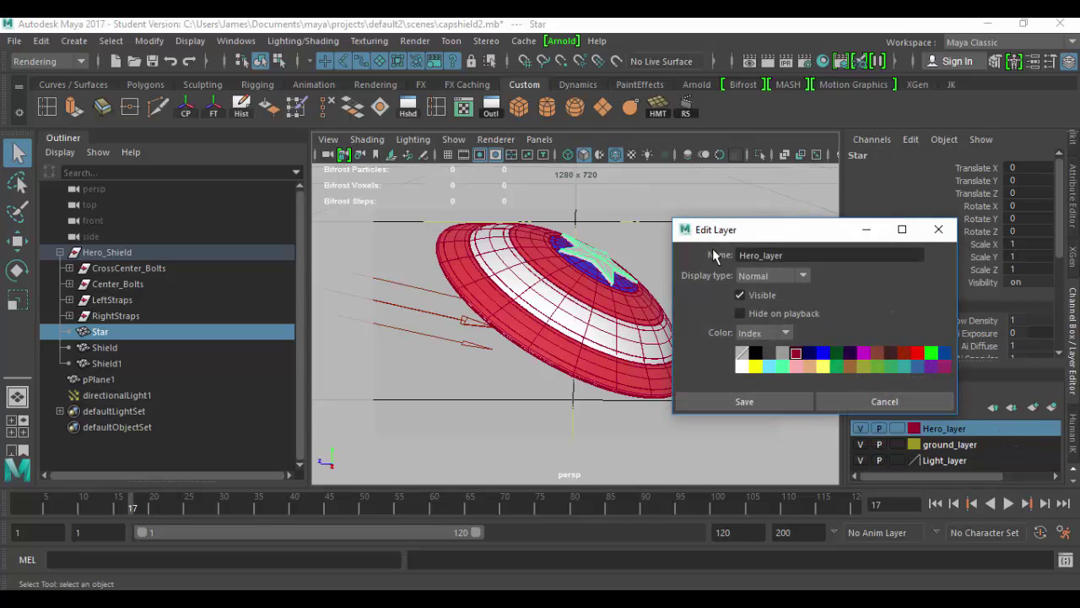
click(786, 334)
click(819, 322)
click(884, 404)
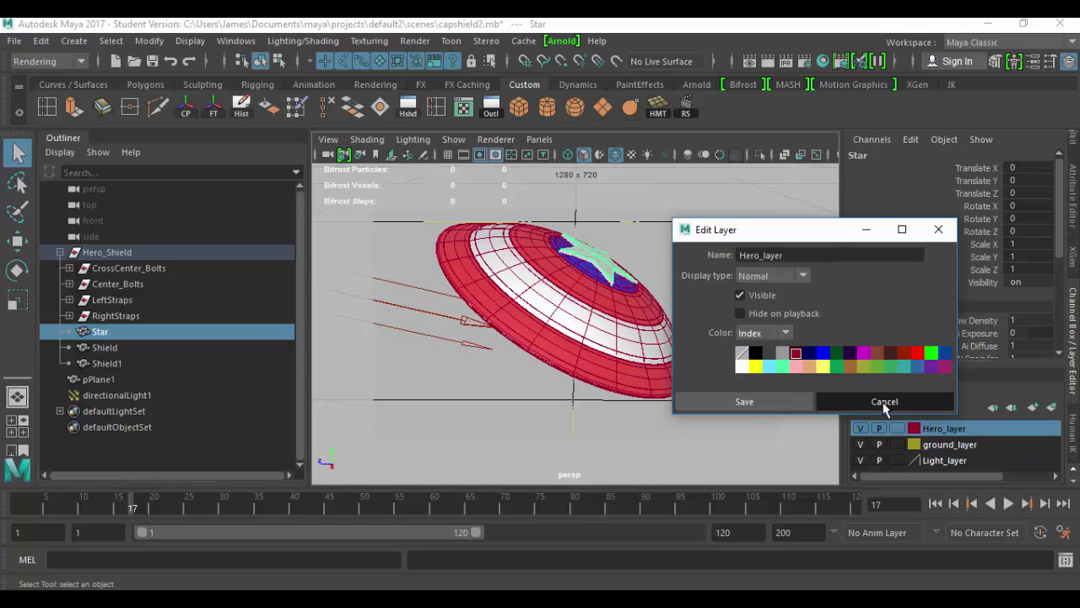